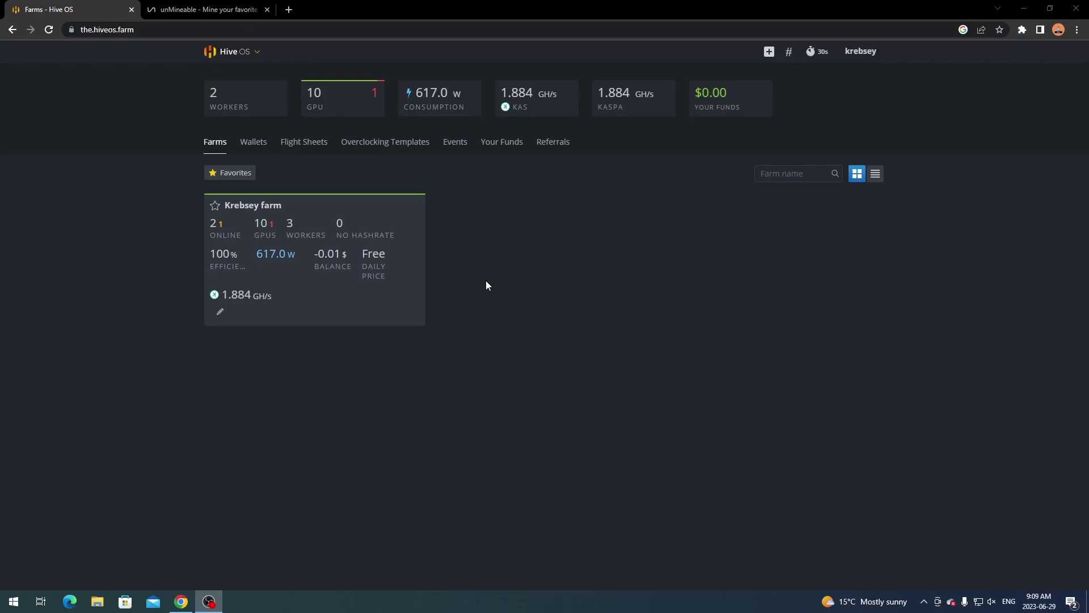
Step: Open the Krebsey farm's KC-P106-100x5 rig and review its current flight sheet
left_click(193, 10)
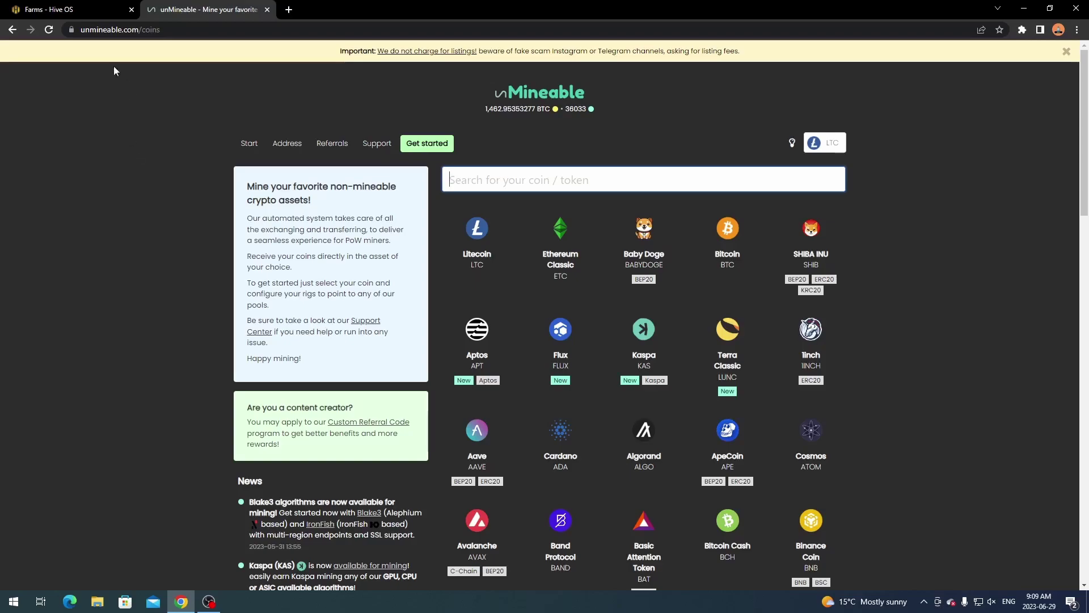
left_click(74, 9)
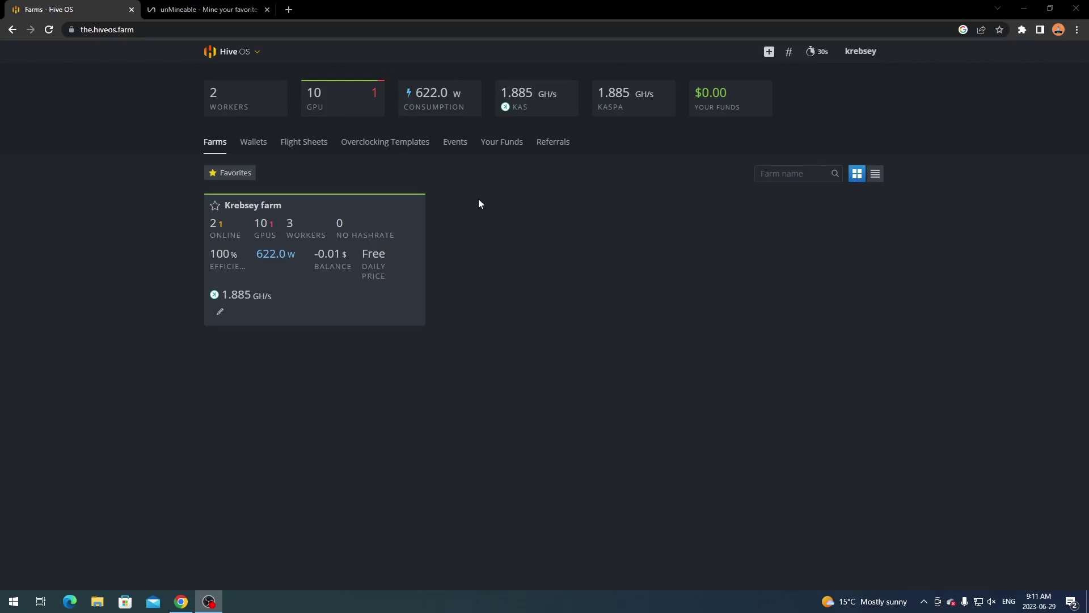
left_click(260, 206)
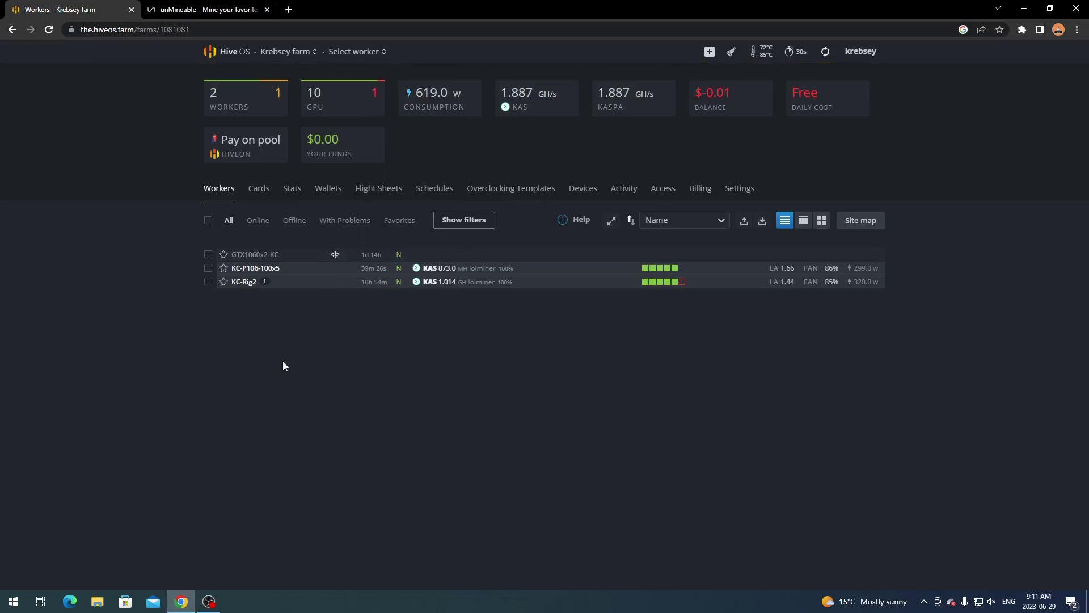
left_click(253, 269)
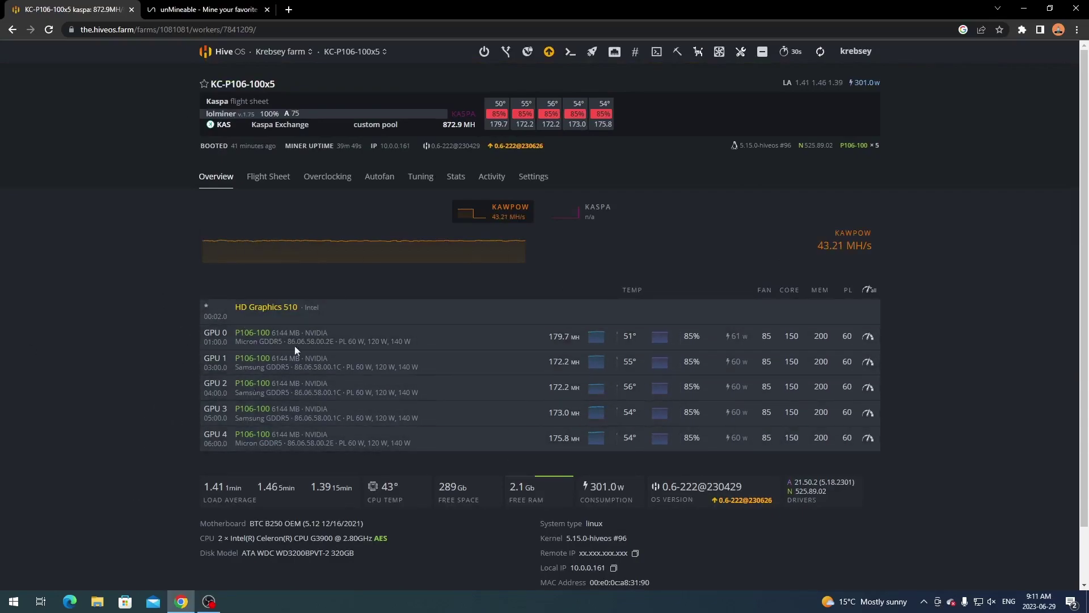
left_click(270, 181)
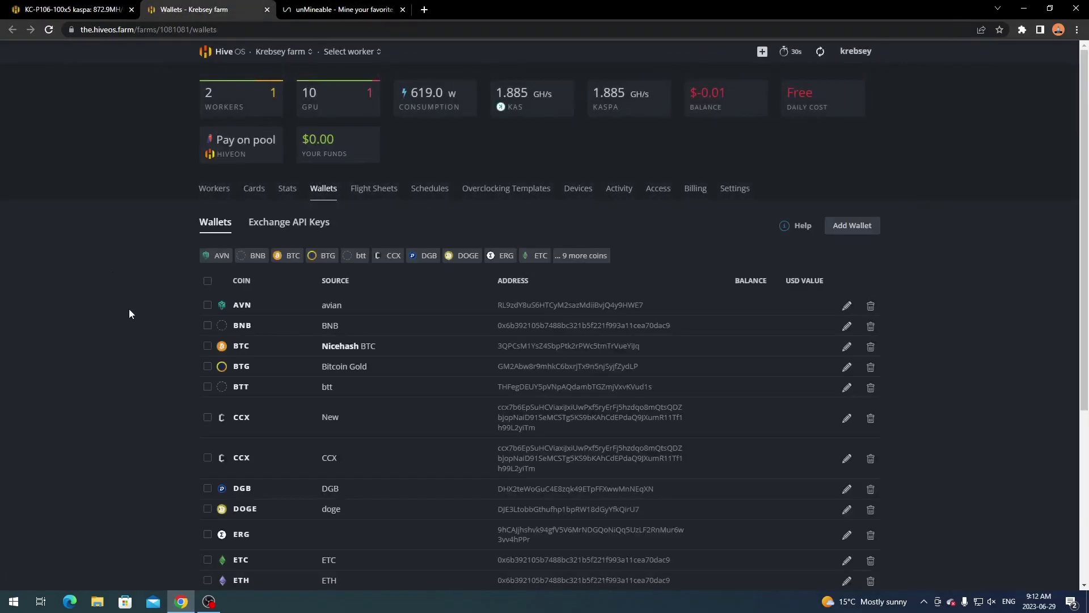
scroll(132, 312, "down", 3)
scroll(132, 315, "down", 2)
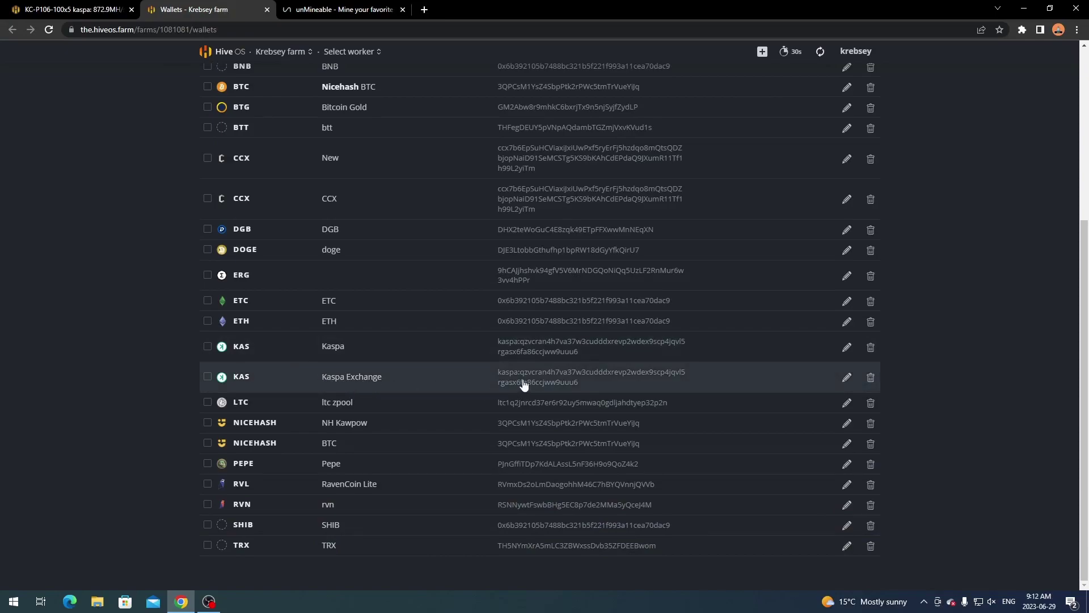
scroll(165, 253, "up", 5)
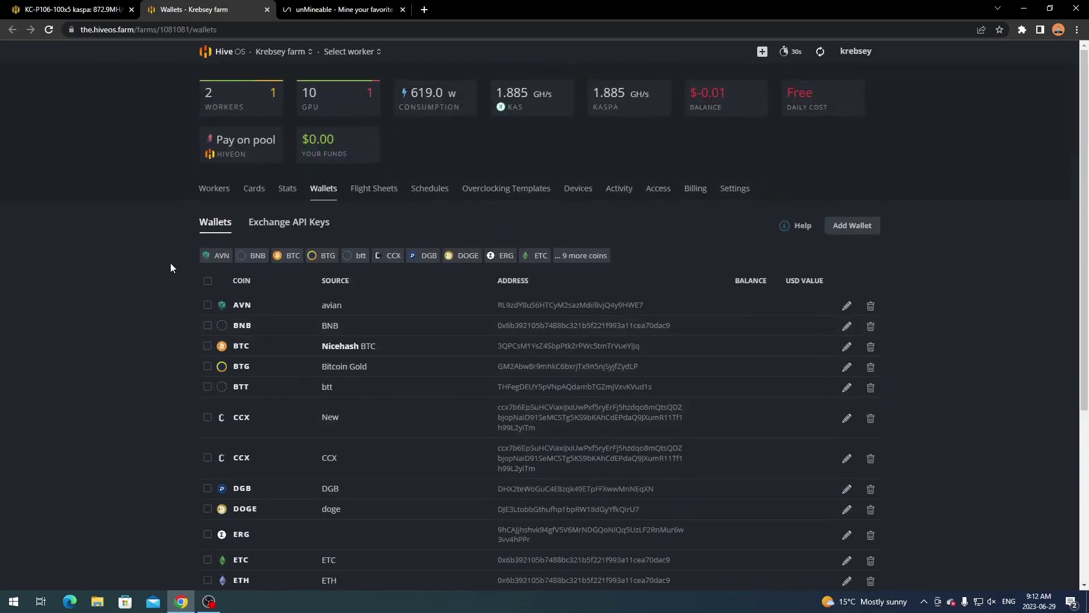
left_click(855, 230)
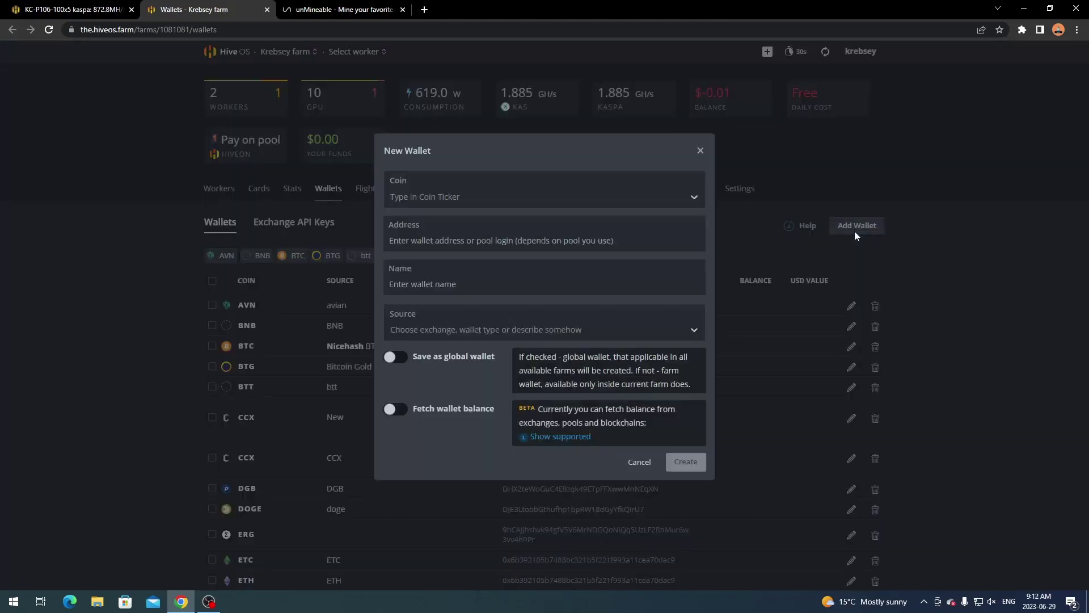
left_click(533, 191)
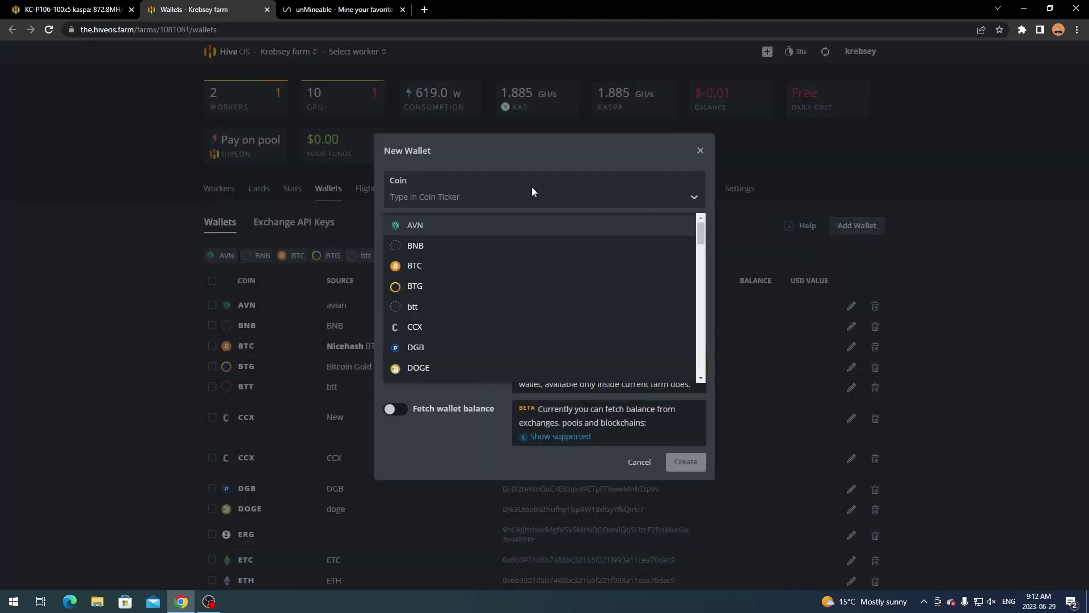
type("kas")
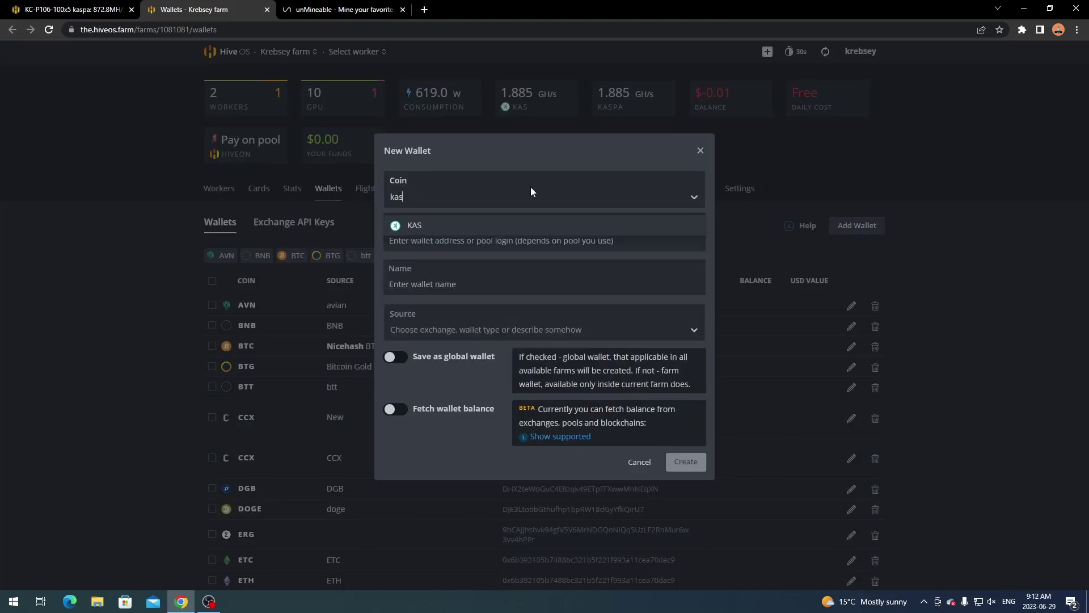
left_click(515, 223)
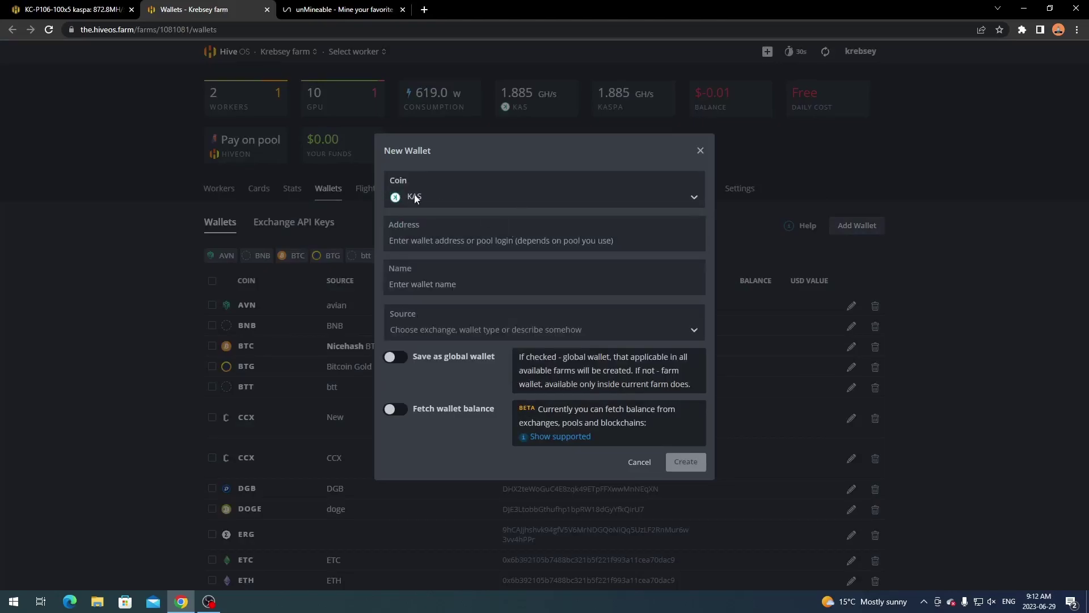
left_click(421, 232)
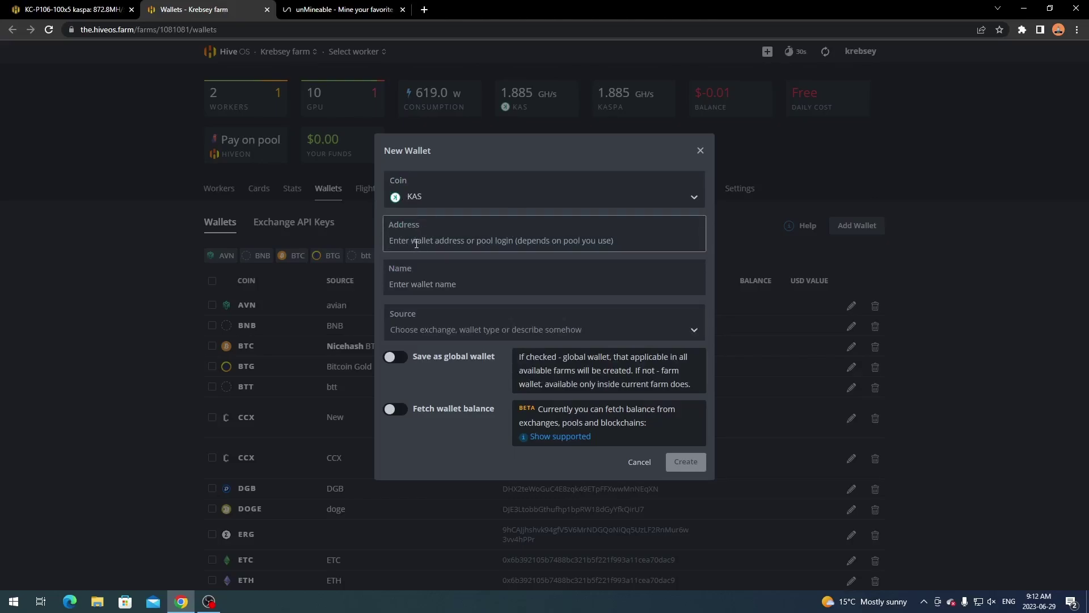
left_click(438, 284)
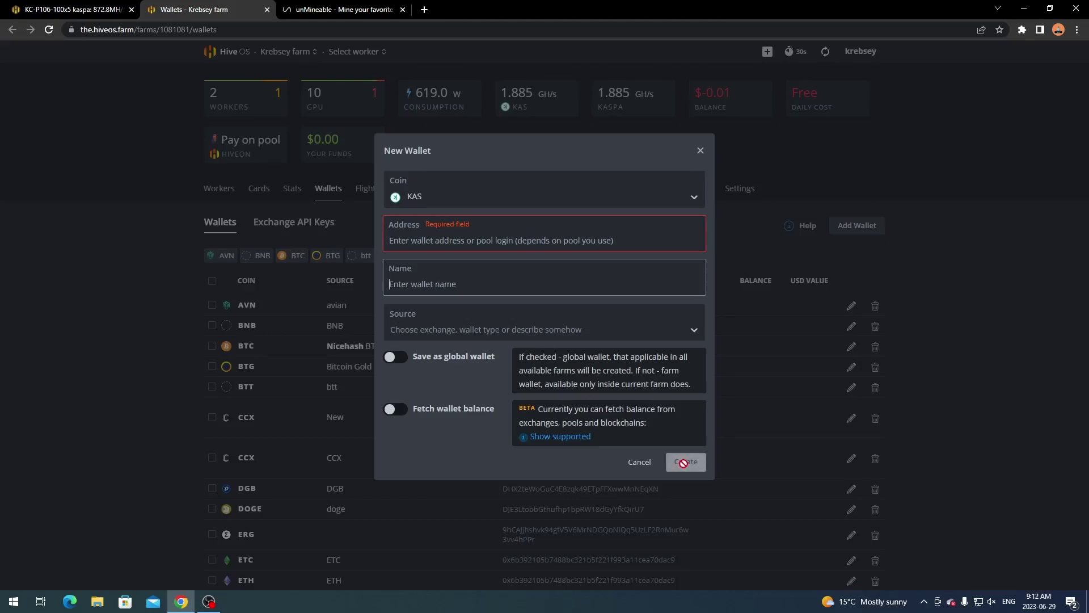
left_click(700, 150)
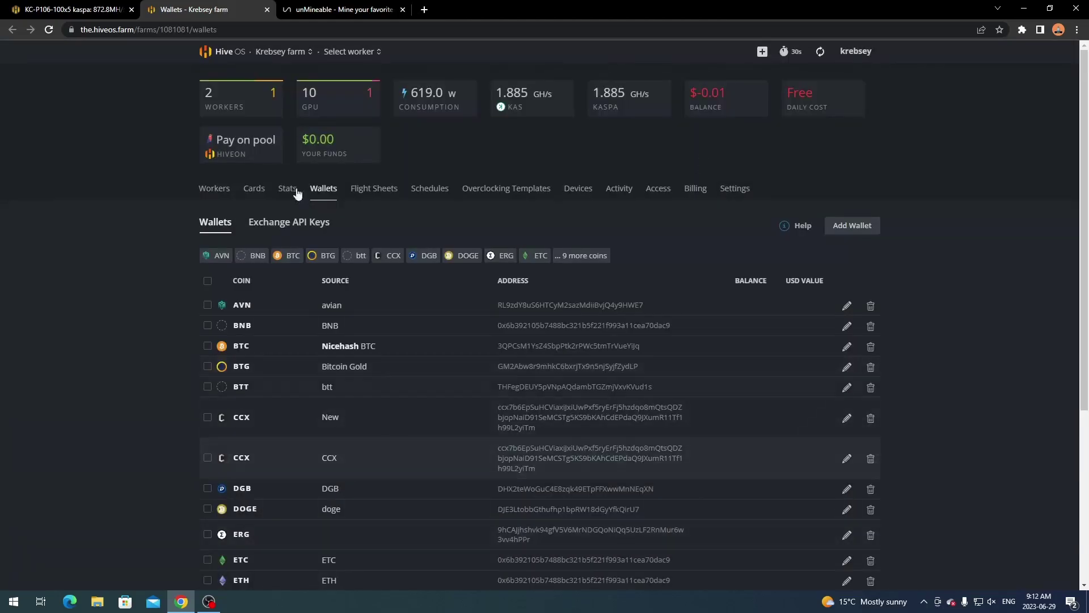
left_click(267, 9)
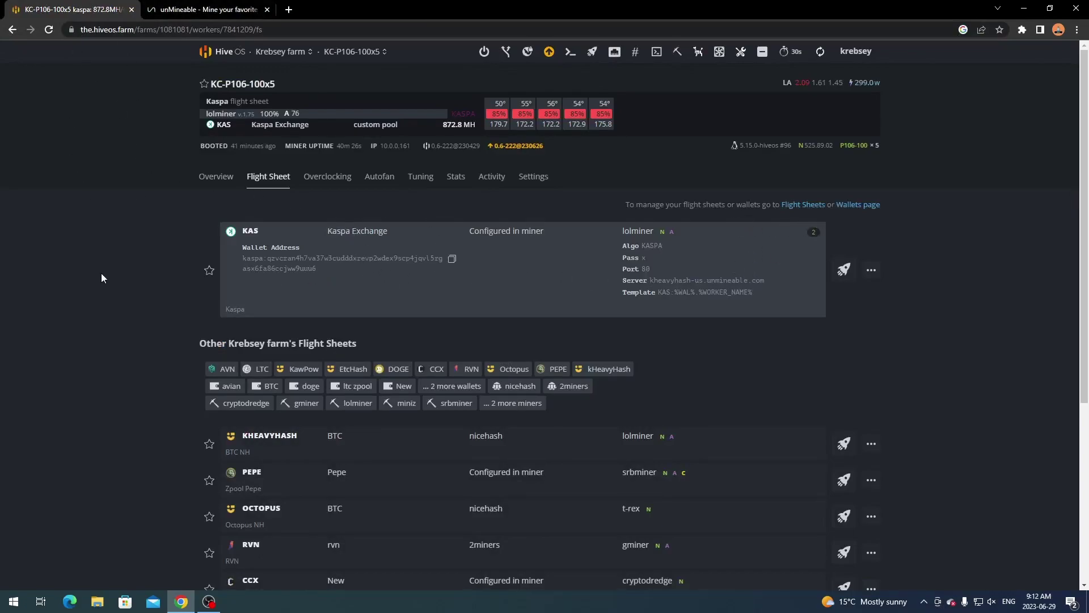
Step: Open the Krebsey farm's Flight Sheets page showing the empty Add New Flight Sheet form
left_click(803, 206)
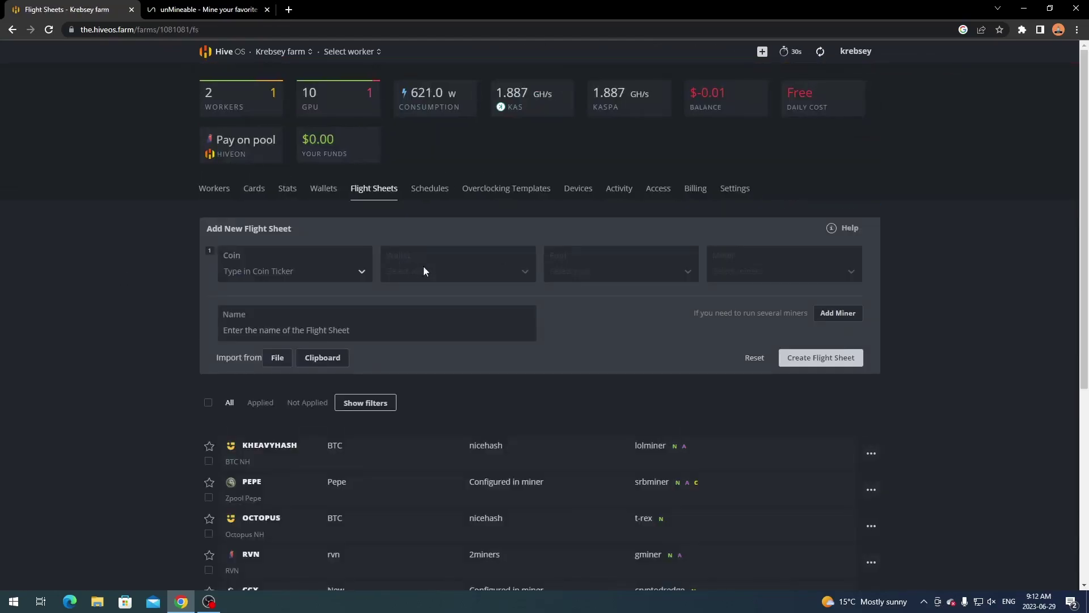
scroll(189, 212, "down", 2)
scroll(189, 274, "up", 1)
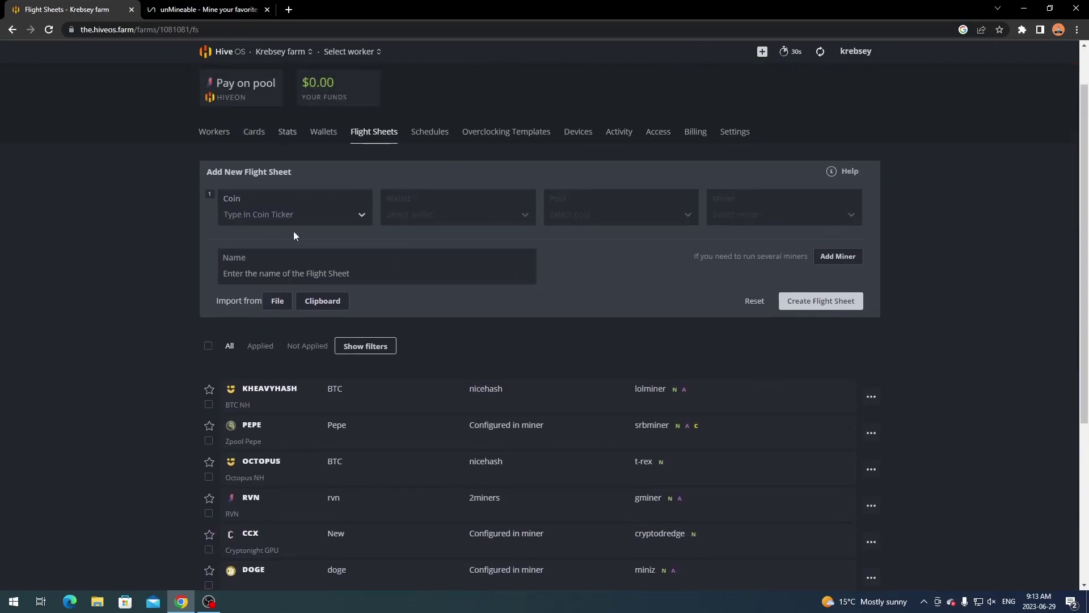
scroll(200, 198, "up", 1)
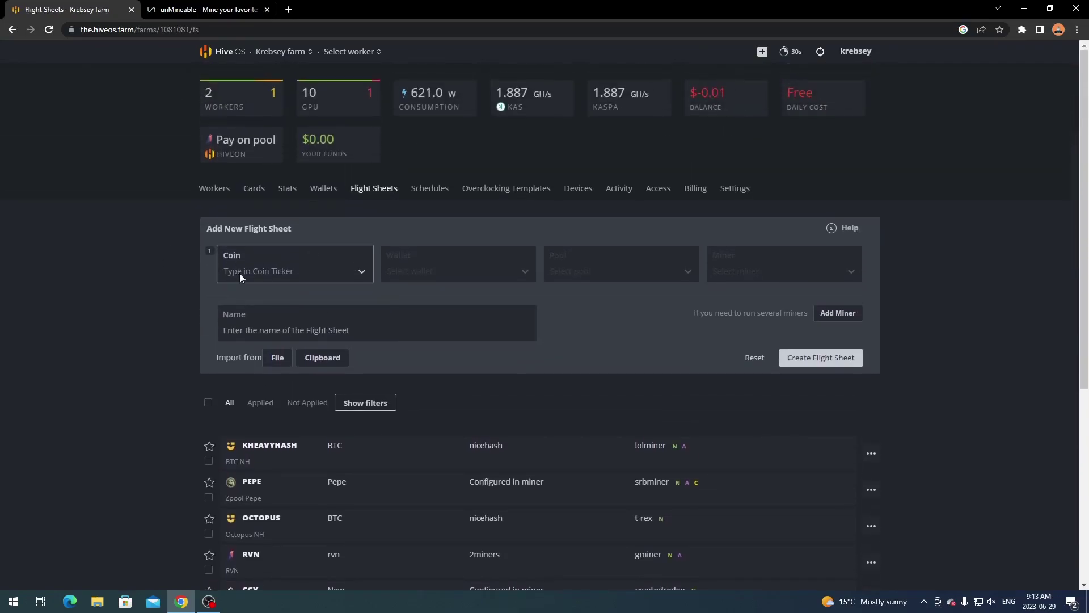
Step: Start a new flight sheet with coin KAS, the Kaspa Exchange wallet and pool 'Configure in miner'
left_click(263, 270)
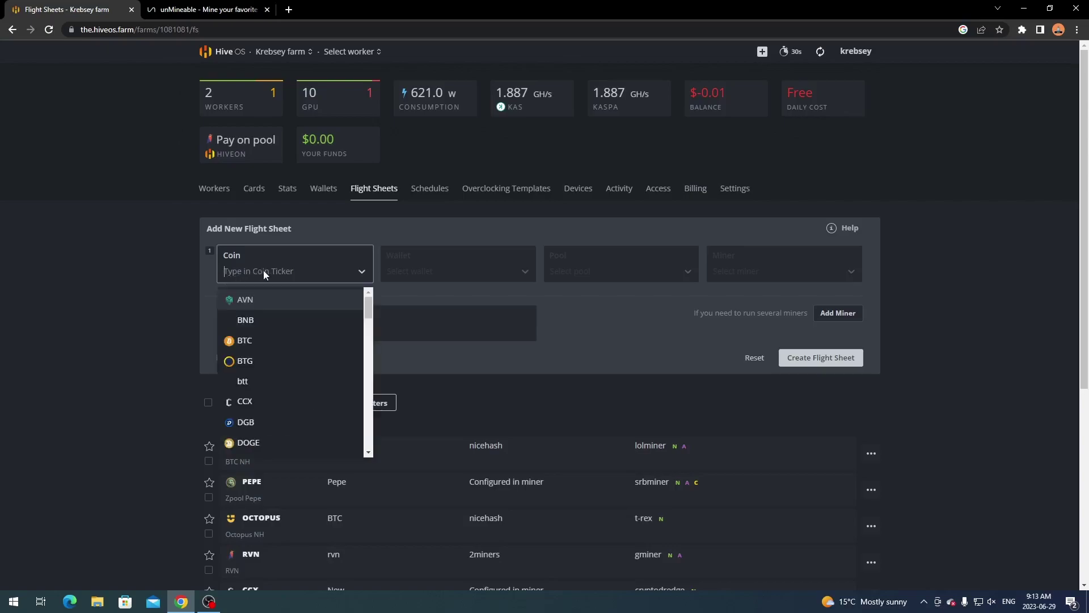
type("kas")
left_click(277, 295)
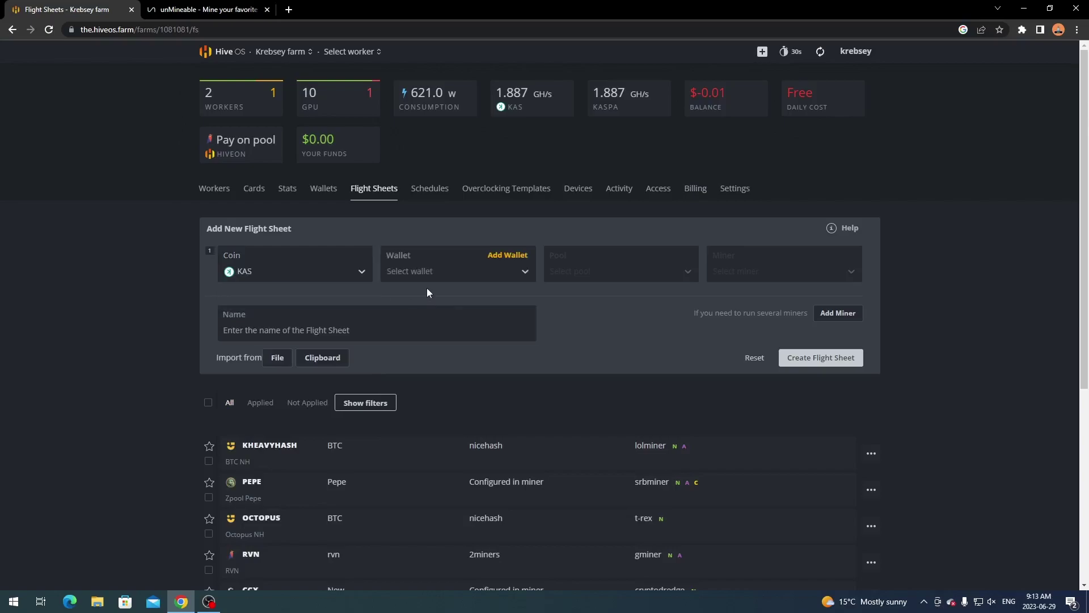
left_click(427, 272)
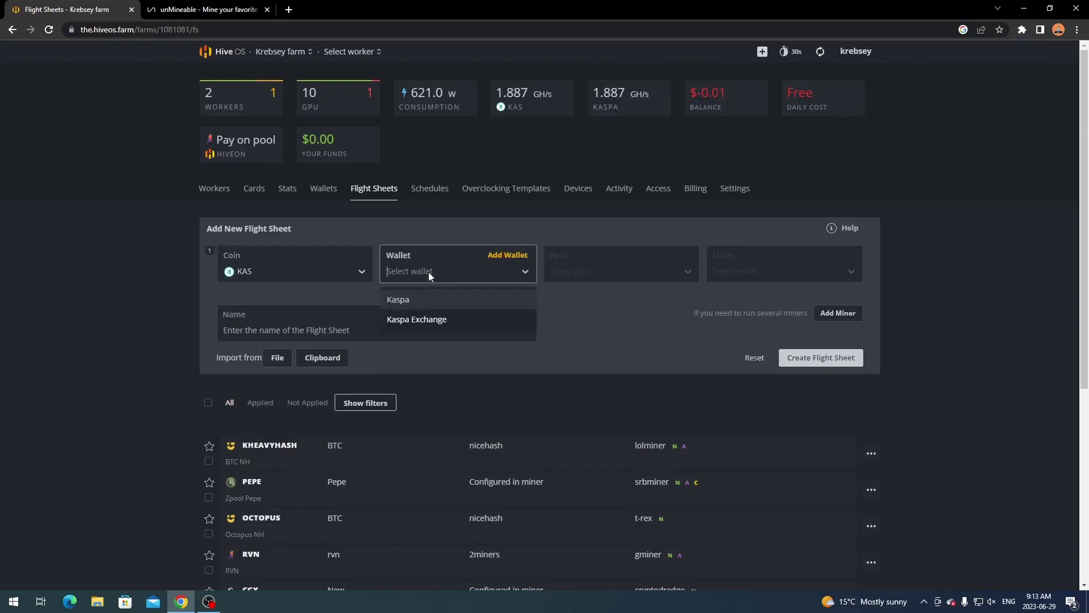
left_click(420, 320)
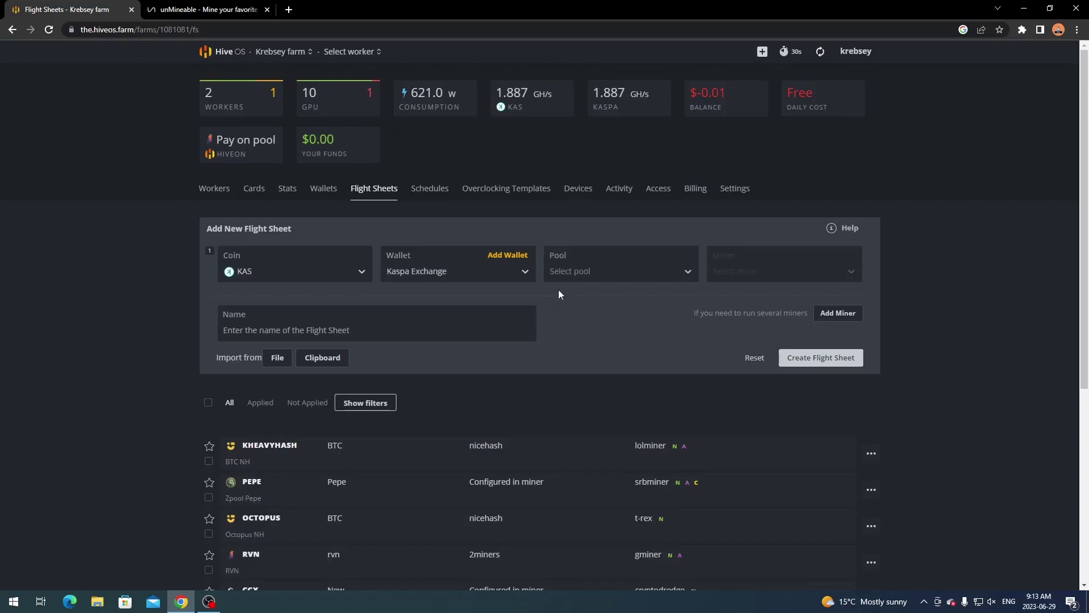
left_click(575, 272)
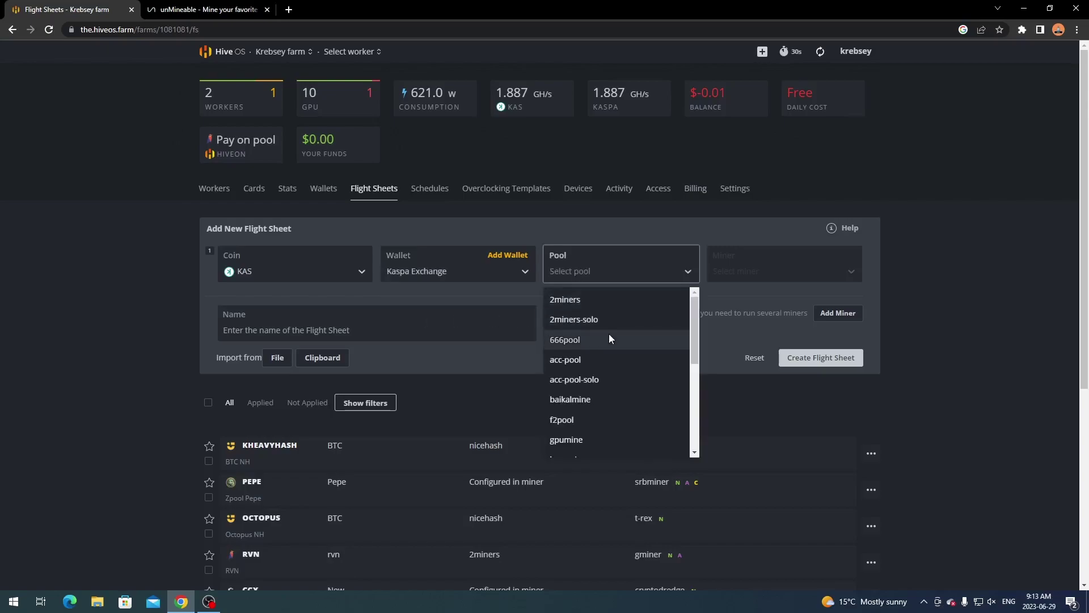
scroll(608, 339, "down", 5)
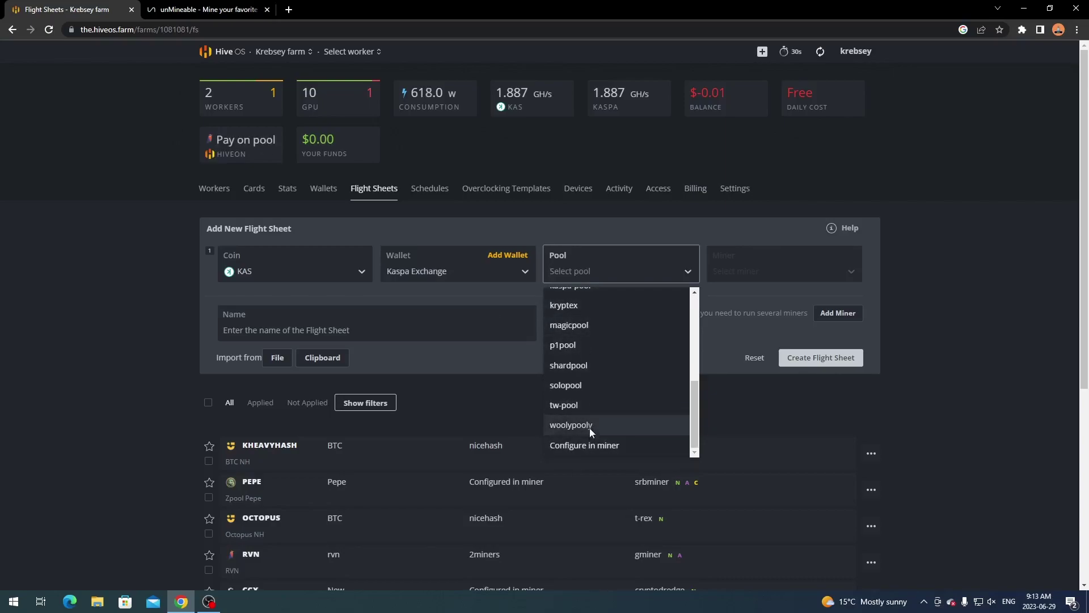
left_click(589, 443)
Step: Choose lolMiner as the flight sheet's miner
left_click(727, 273)
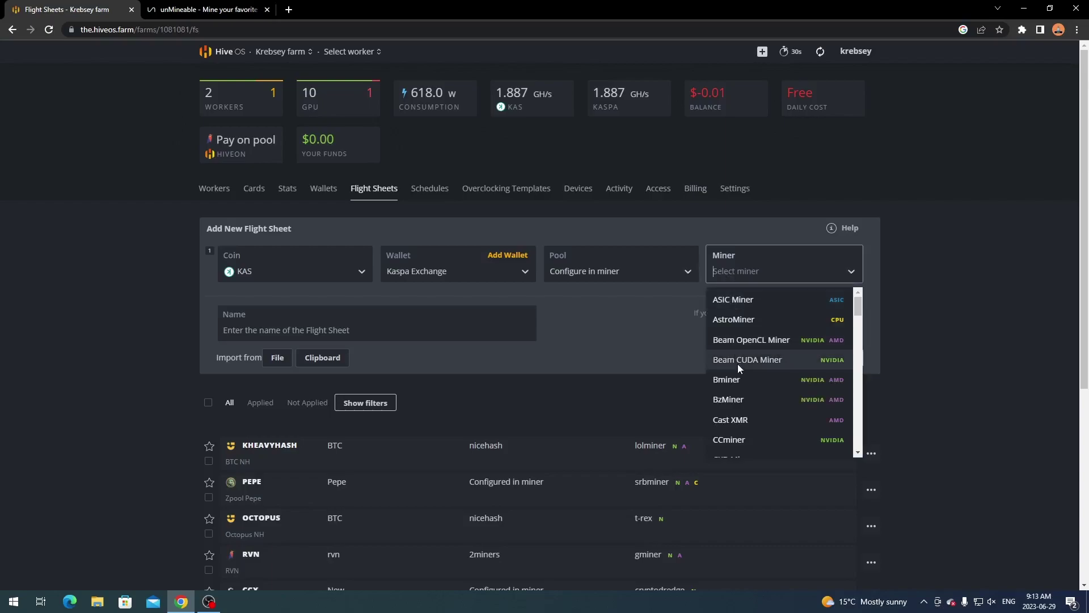
scroll(738, 367, "down", 1)
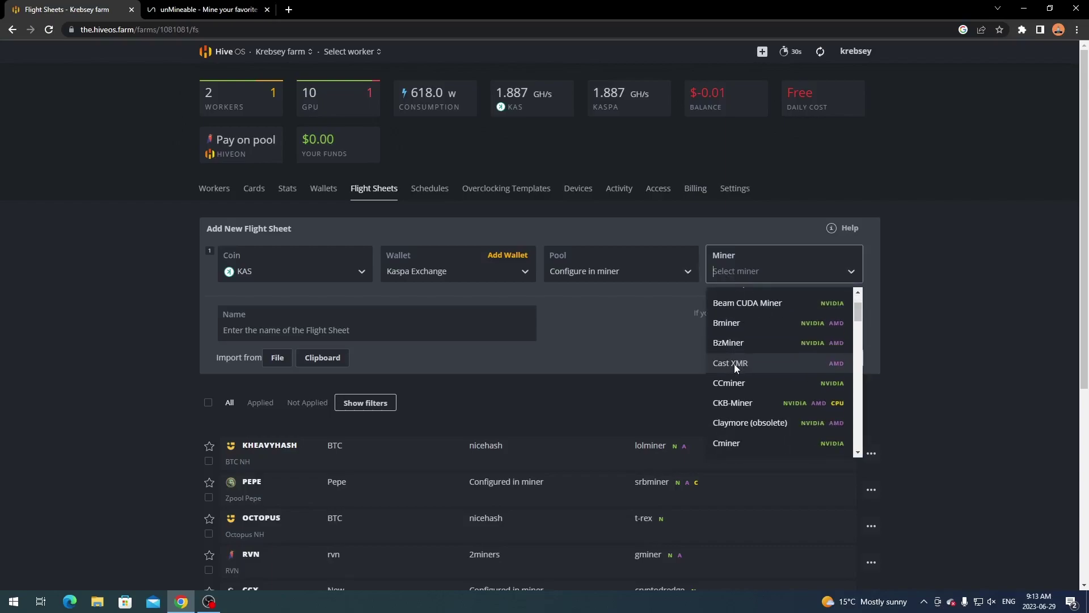
scroll(734, 366, "down", 2)
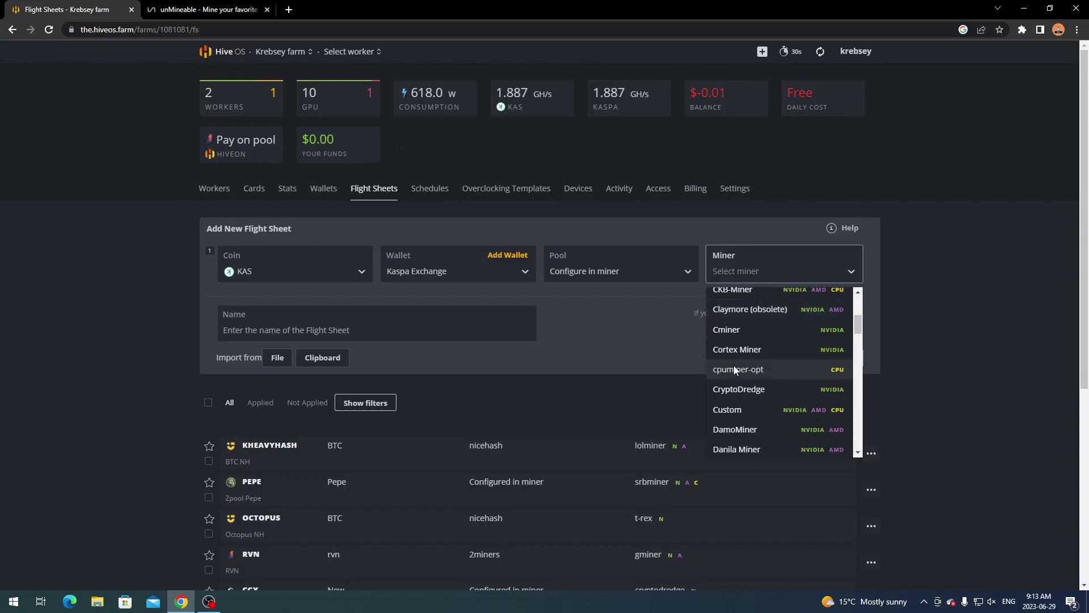
scroll(734, 368, "down", 3)
scroll(734, 369, "down", 1)
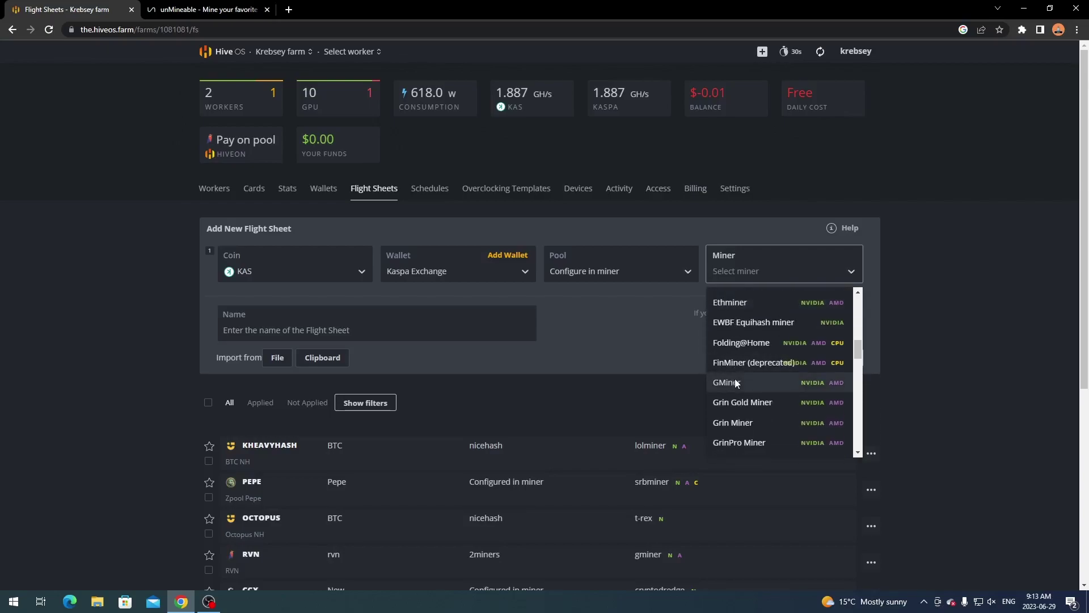
scroll(734, 372, "down", 3)
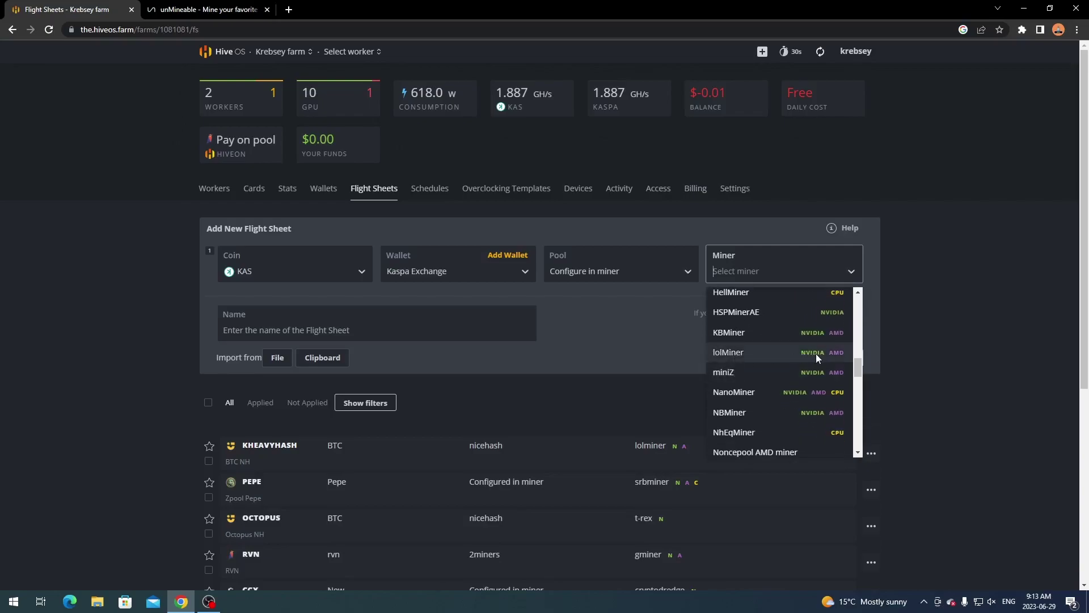
left_click(759, 355)
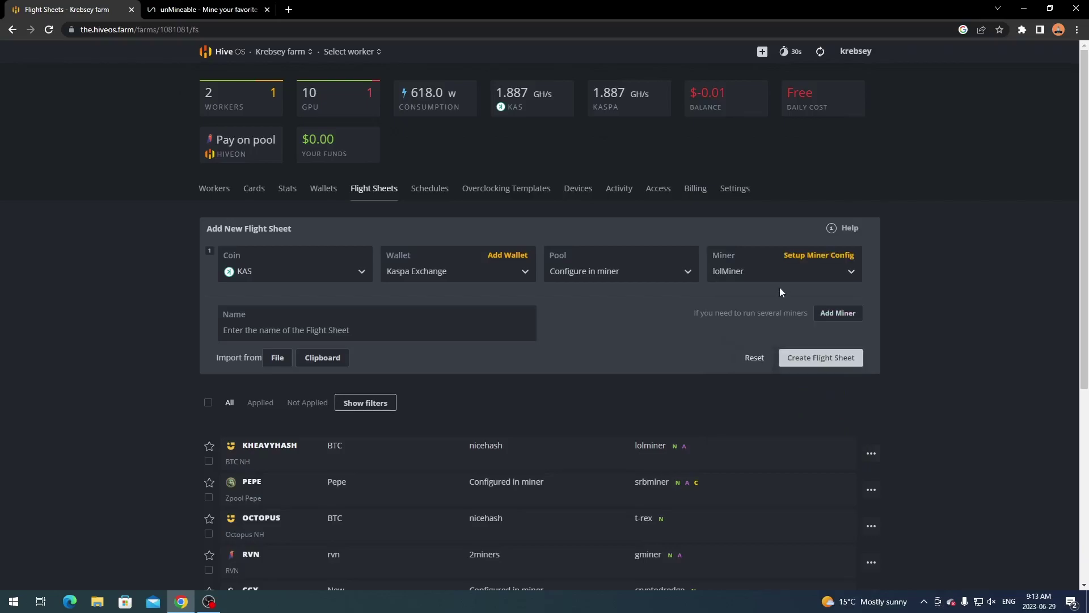
Step: In lolMiner's miner config, set the Coin or Algo to KASPA
left_click(797, 256)
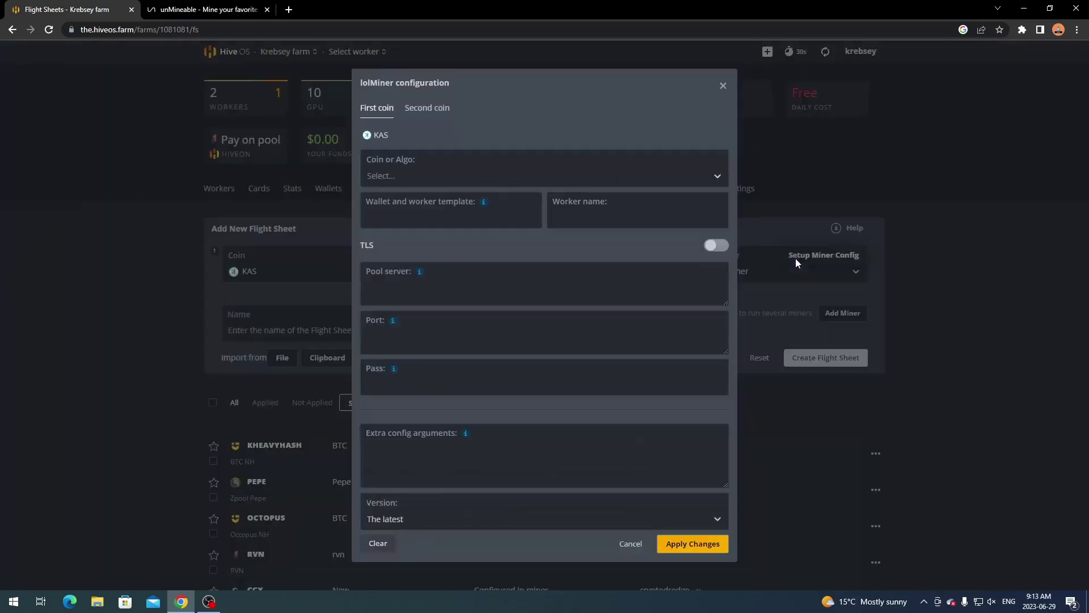
left_click(444, 175)
scroll(443, 233, "down", 10)
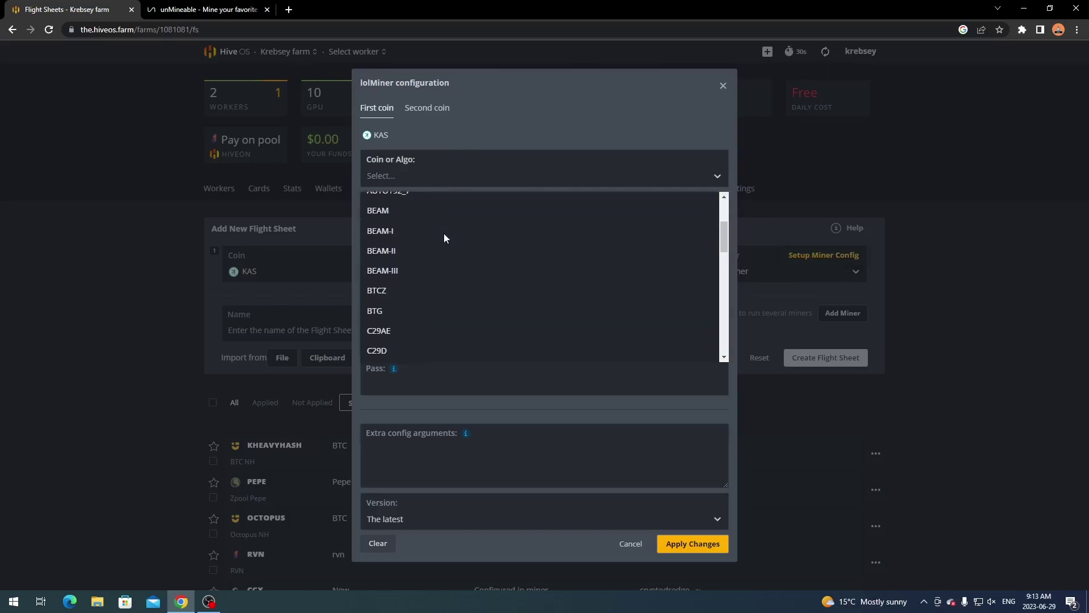
scroll(443, 233, "down", 2)
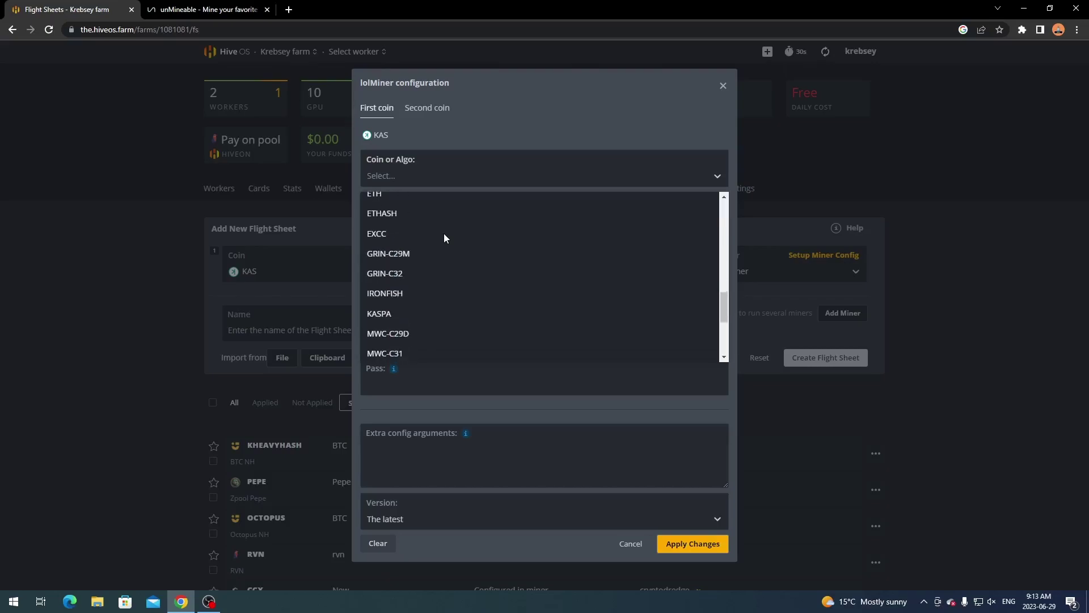
left_click(408, 315)
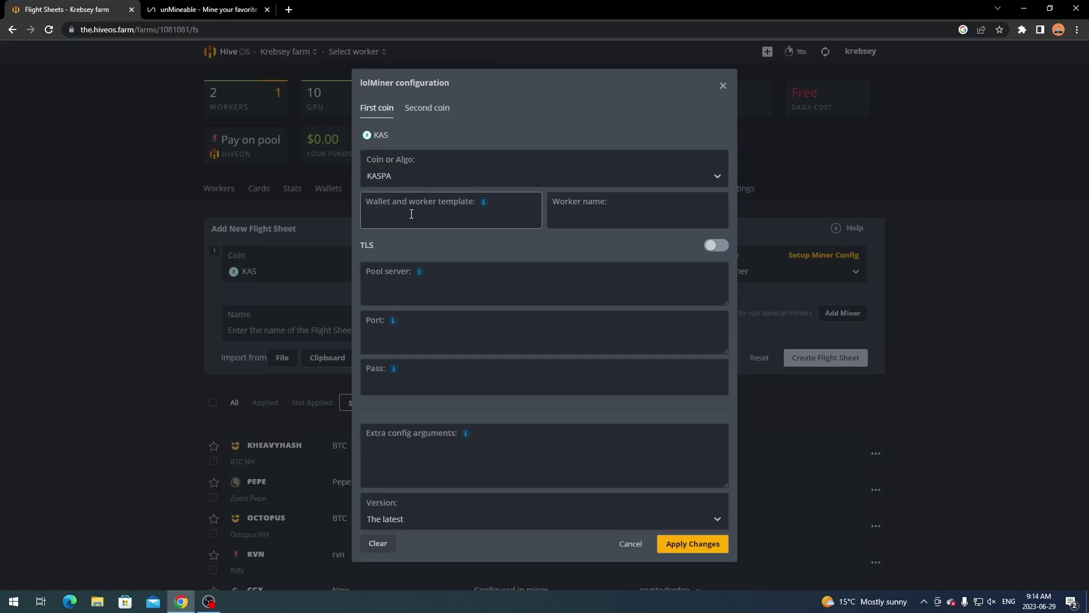
left_click(221, 8)
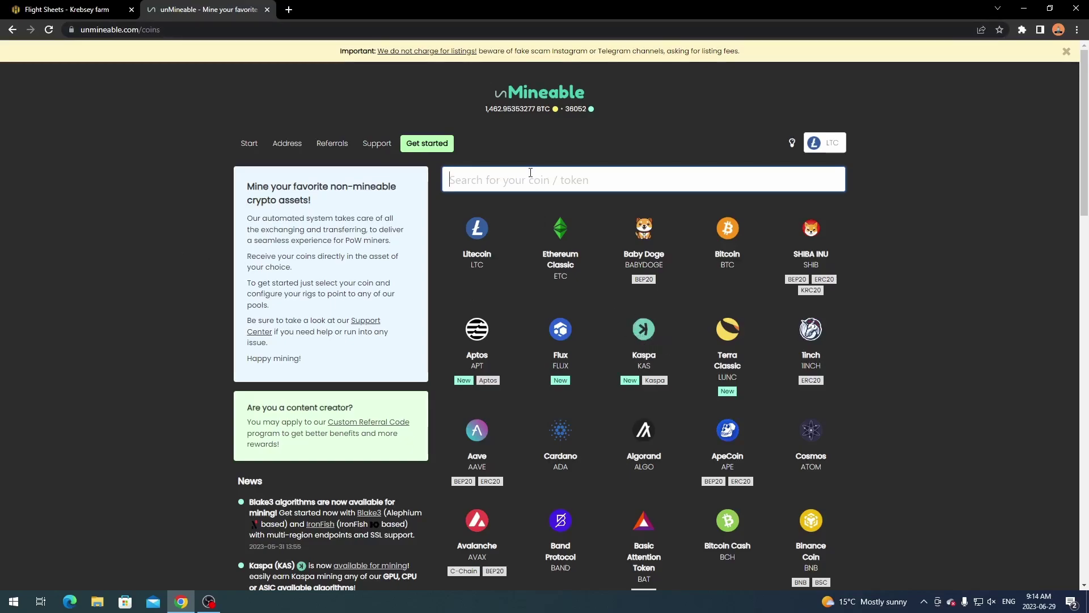
Step: Open unMineable's Kaspa page on the KHeavyHash tab and note the minimum payout line
left_click(647, 353)
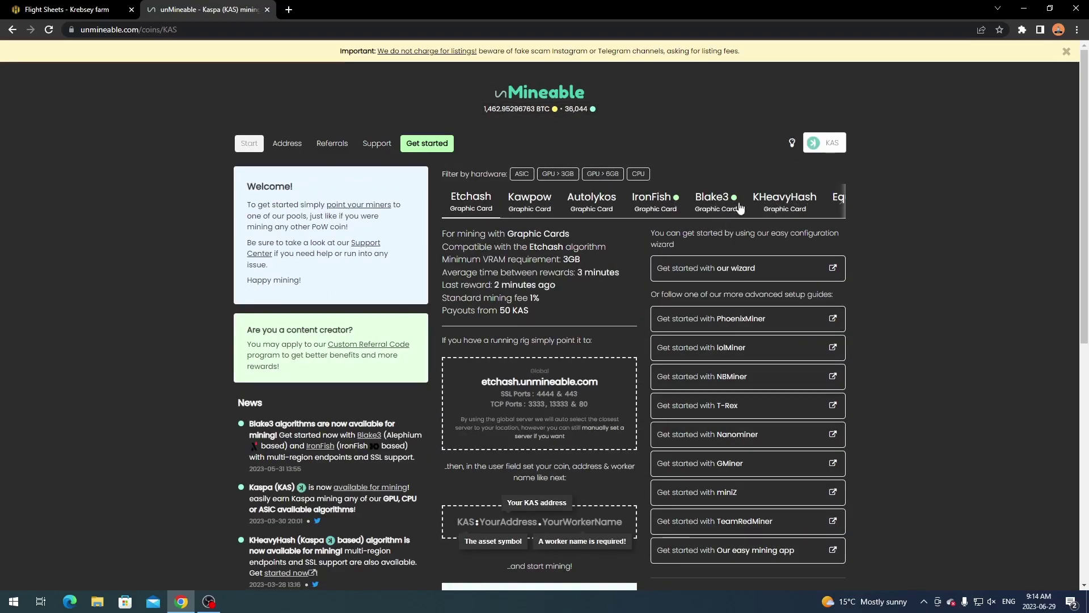
left_click(779, 204)
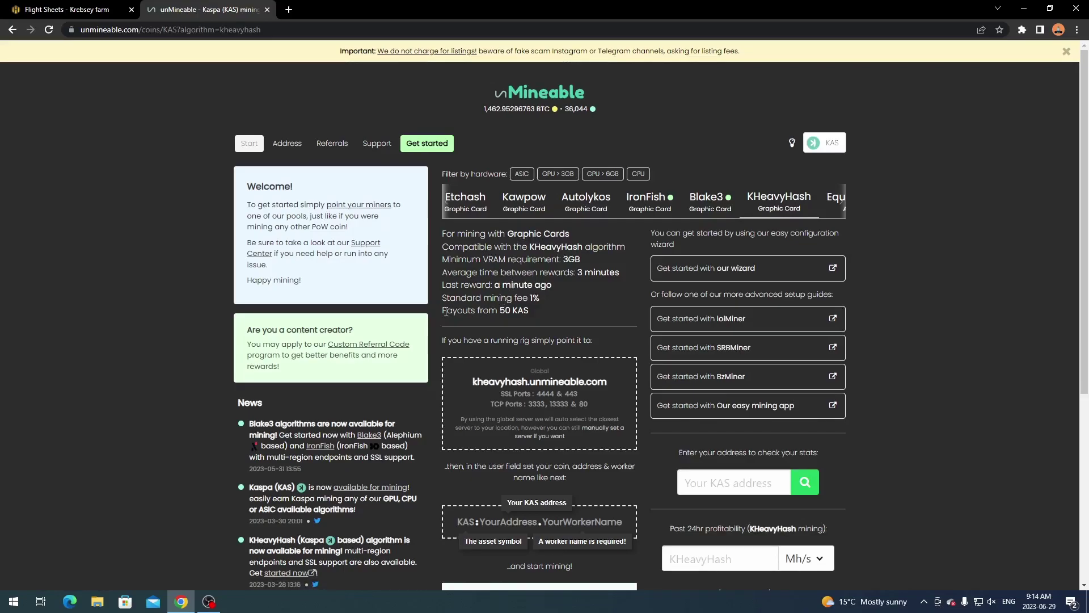
left_click_drag(446, 311, 526, 304)
left_click(545, 308)
Step: Review the kheavyhash.unmineable.com server, its ports and the KAS:YourAddress.YourWorkerName user format
scroll(546, 307, "down", 3)
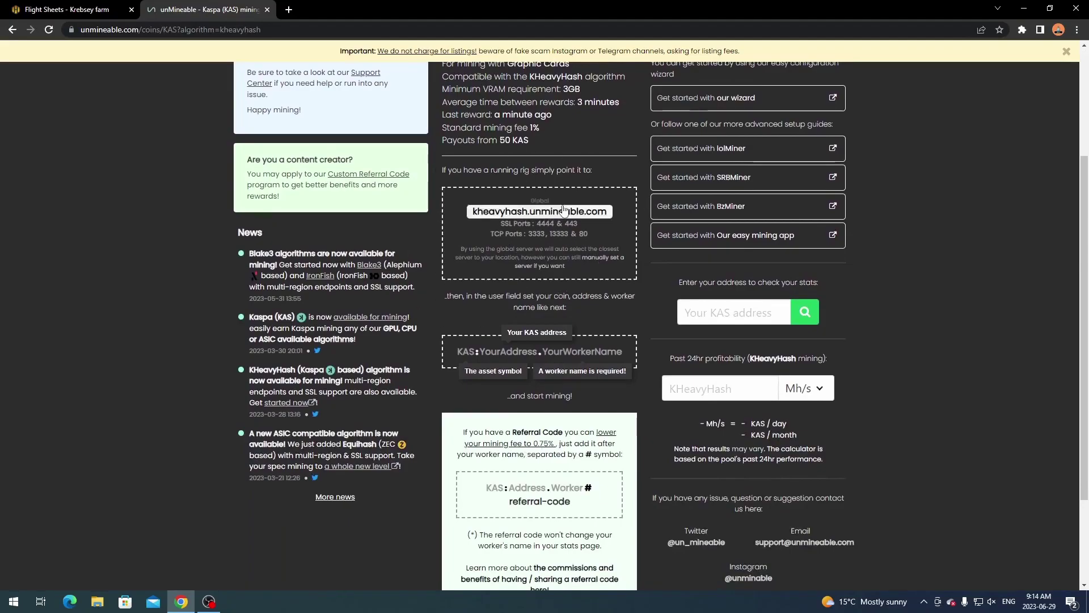
scroll(479, 277, "down", 1)
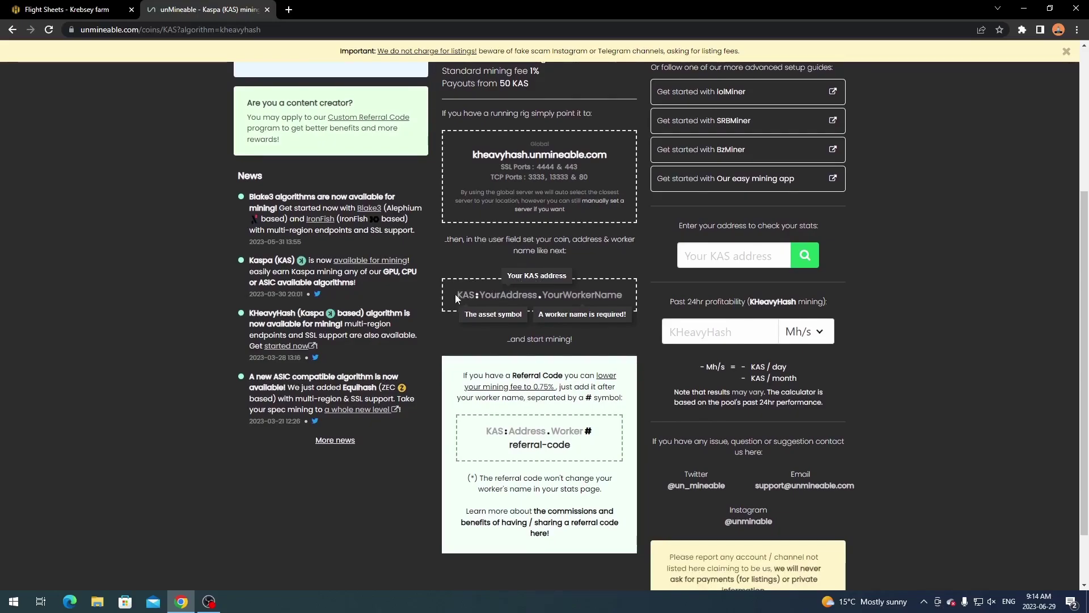
scroll(455, 292, "up", 4)
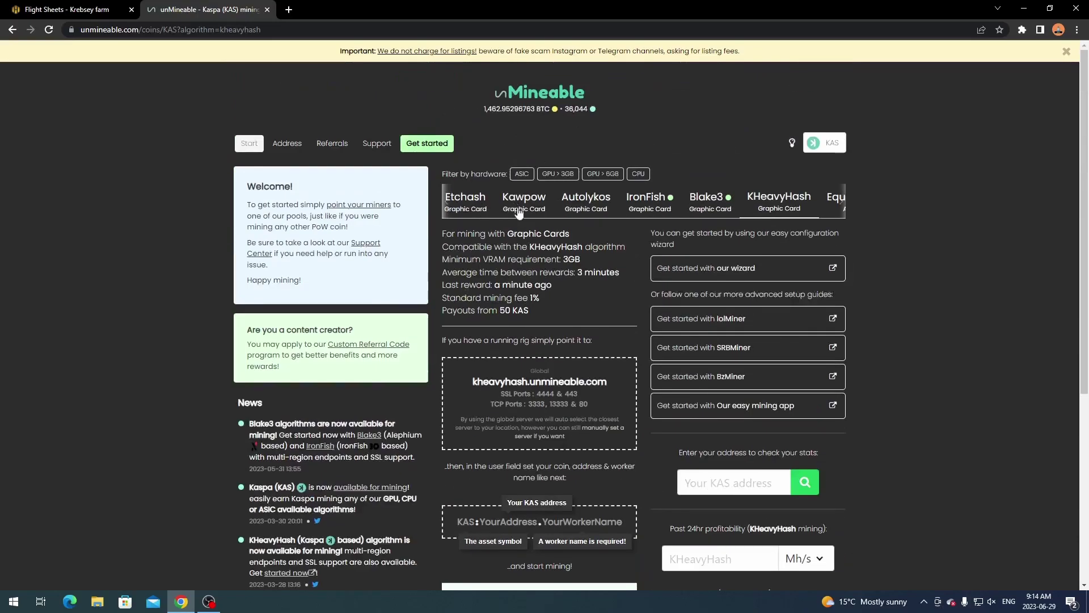
scroll(519, 212, "down", 5)
scroll(480, 241, "up", 3)
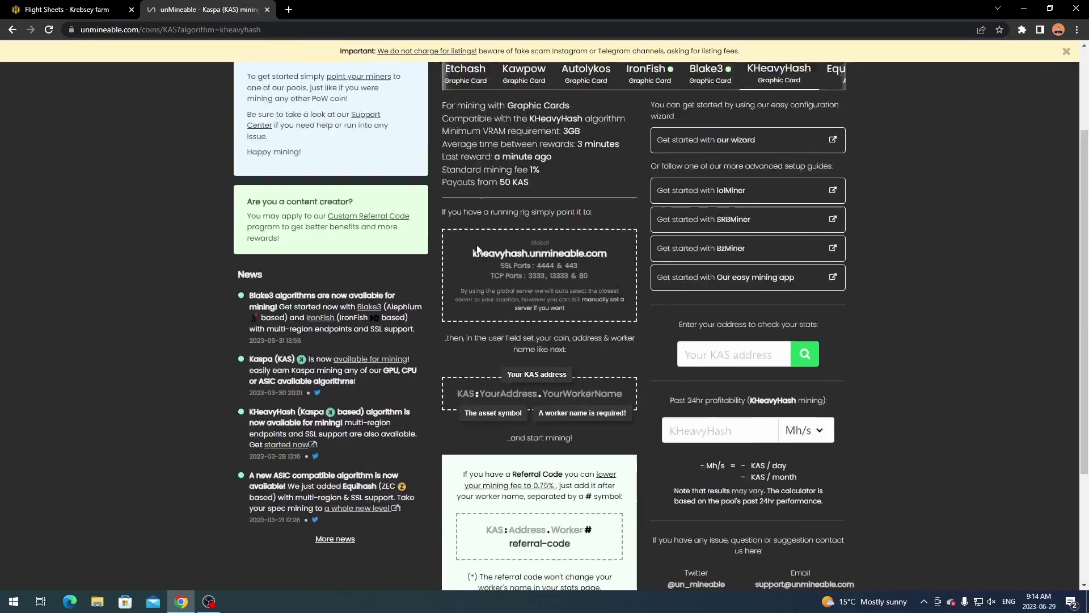
scroll(477, 250, "up", 1)
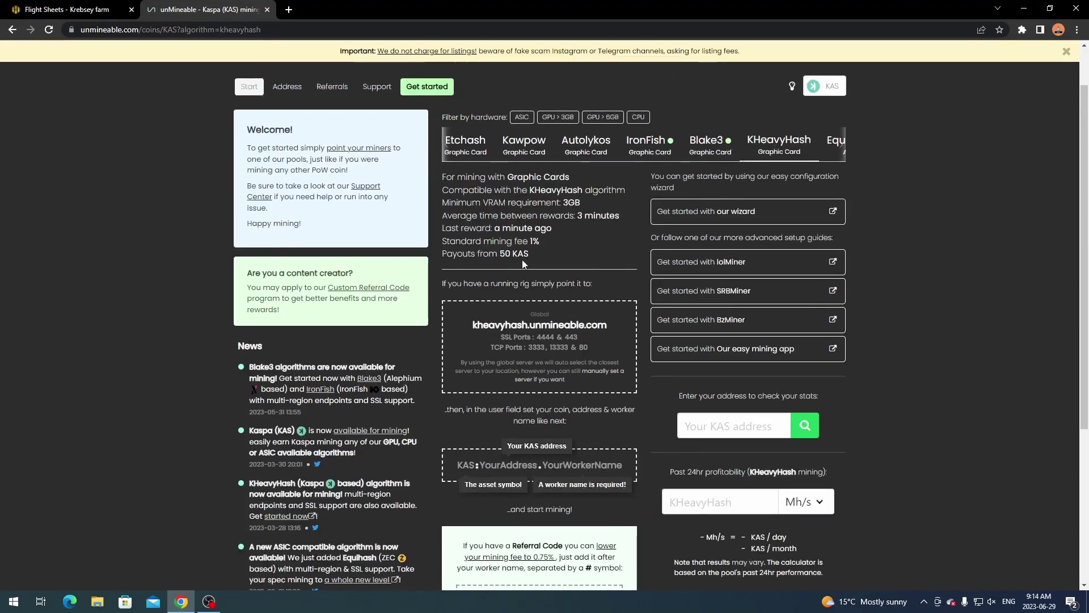
scroll(522, 260, "down", 2)
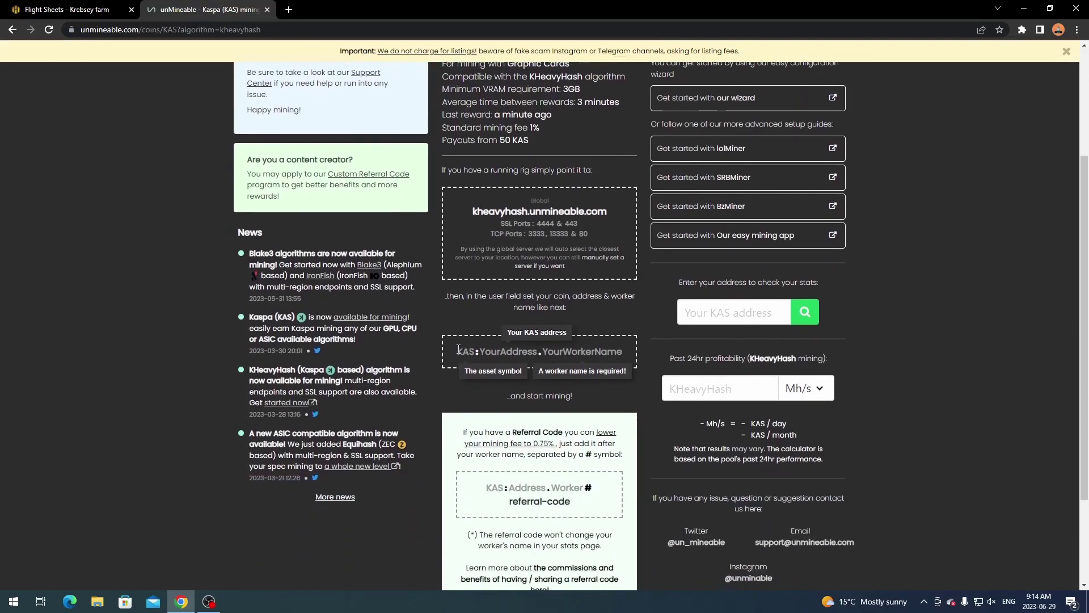
left_click_drag(458, 350, 623, 351)
left_click(171, 170)
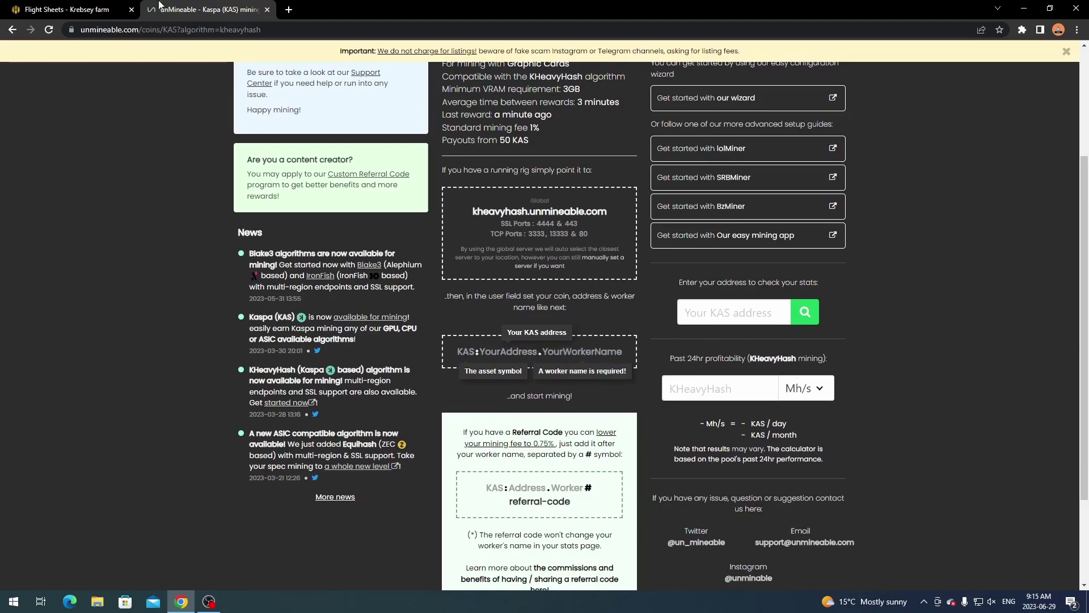
left_click(93, 6)
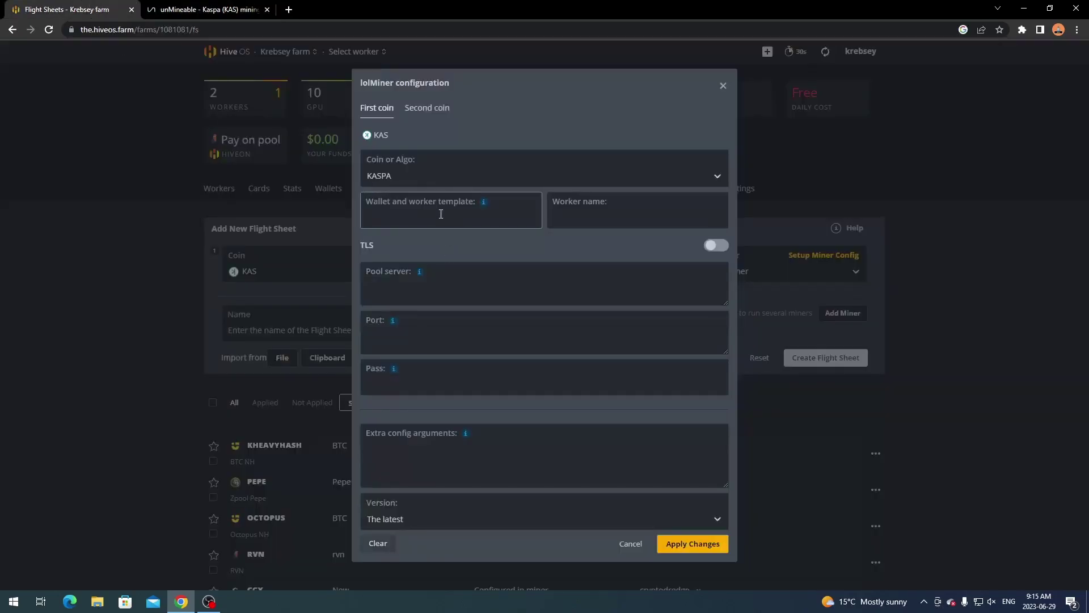
Step: Set lolMiner's wallet and worker template to KAS:%WAL%.%WORKER_NAME%
type("KAS :")
mouse_move(483, 205)
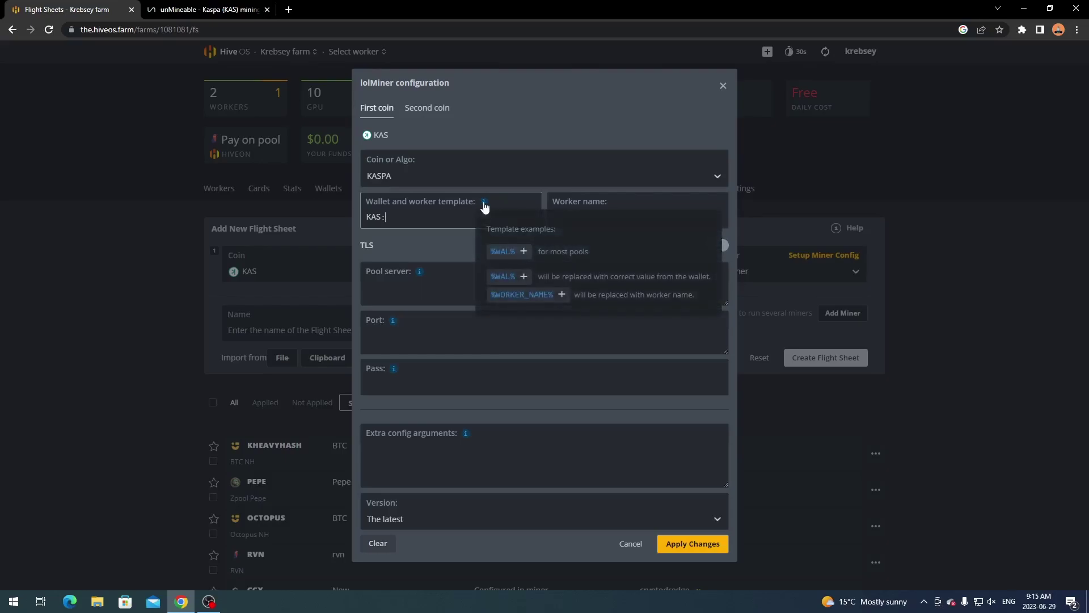
left_click(525, 253)
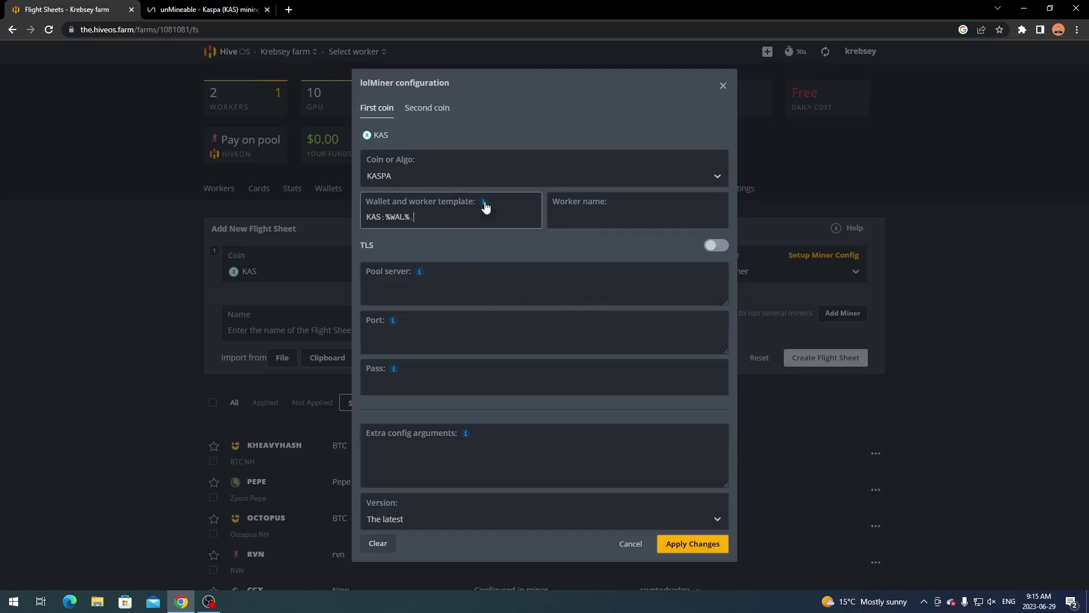
mouse_move(484, 204)
left_click(561, 295)
left_click(165, 5)
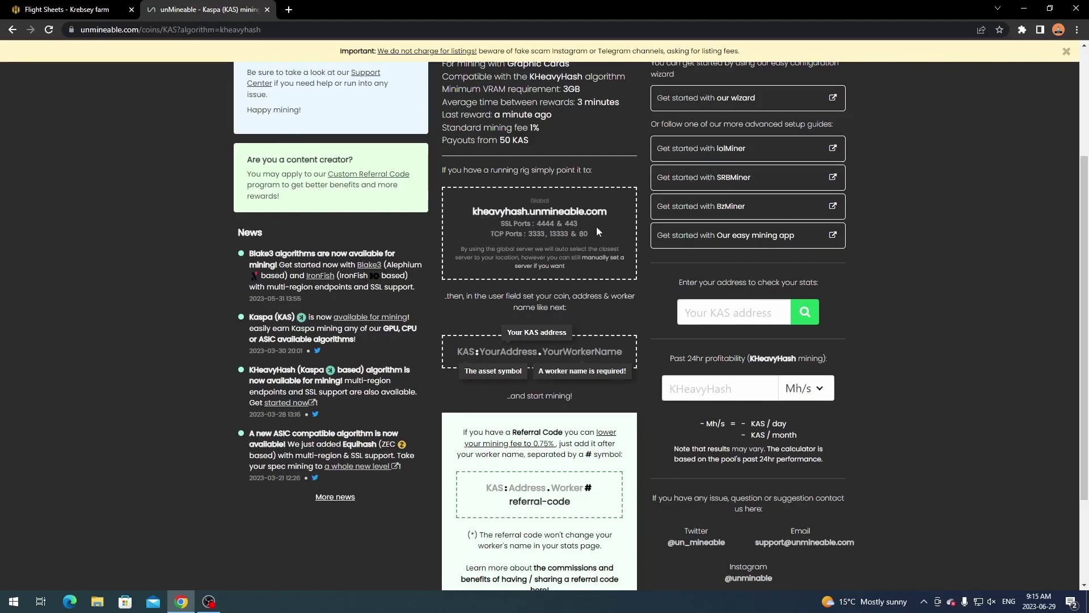
Step: Reveal unMineable's US, Europe and Asia servers and copy kheavyhash-us.unmineable.com
left_click(599, 261)
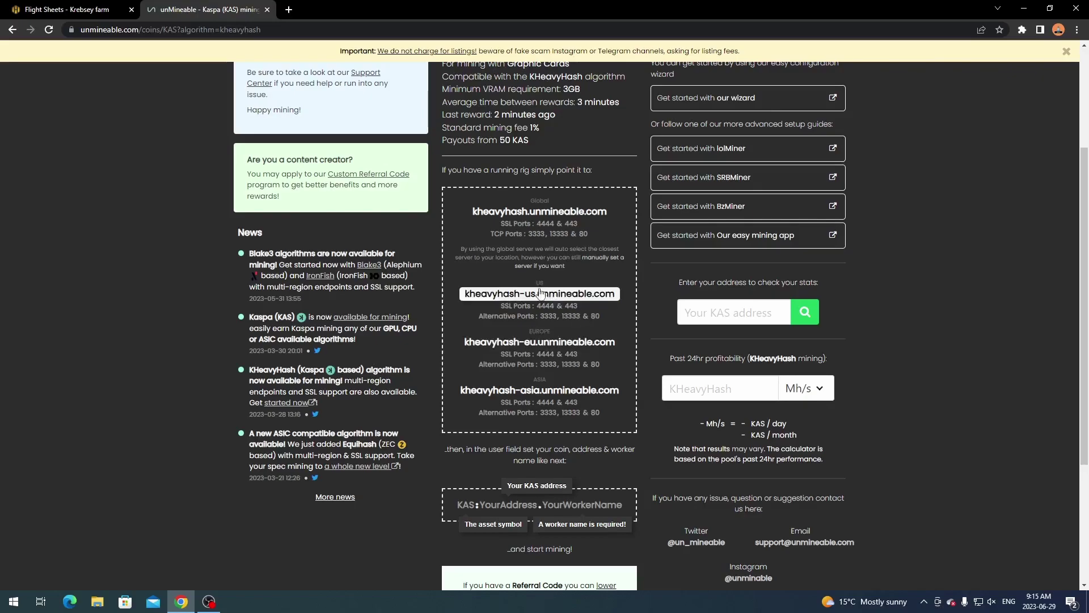
left_click(596, 318)
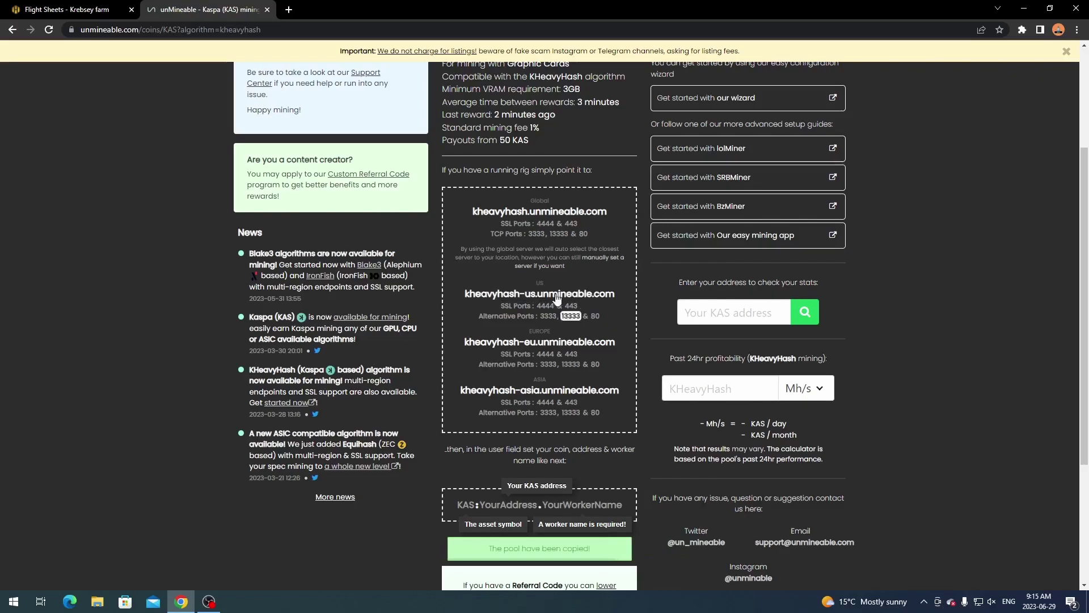
Step: Set the lolMiner pool server to kheavyhash-us.unmineable.com with port 80 and apply the settings
left_click(82, 5)
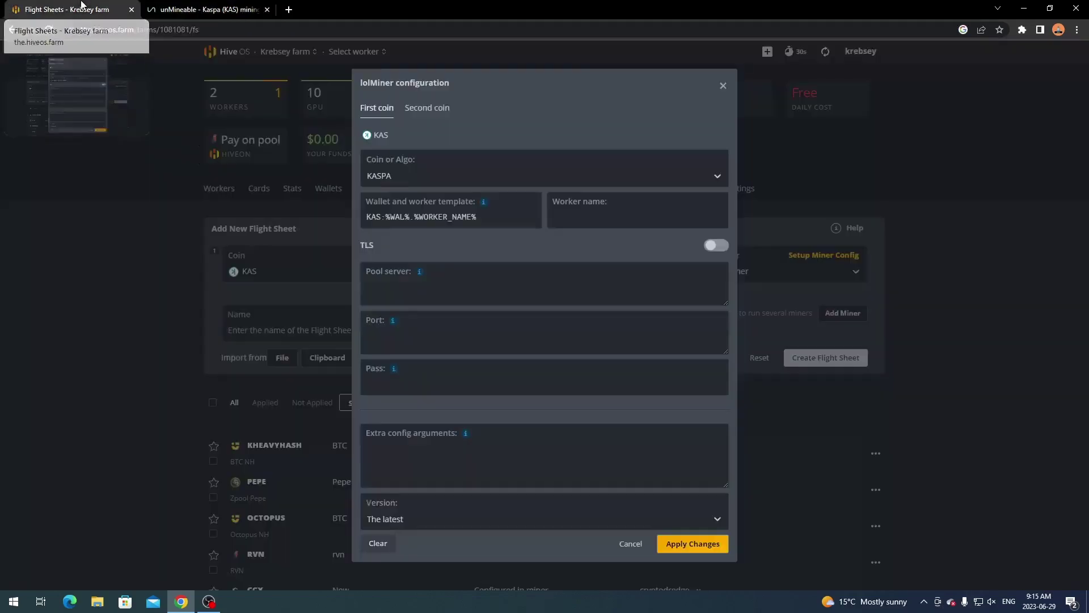
left_click(438, 294)
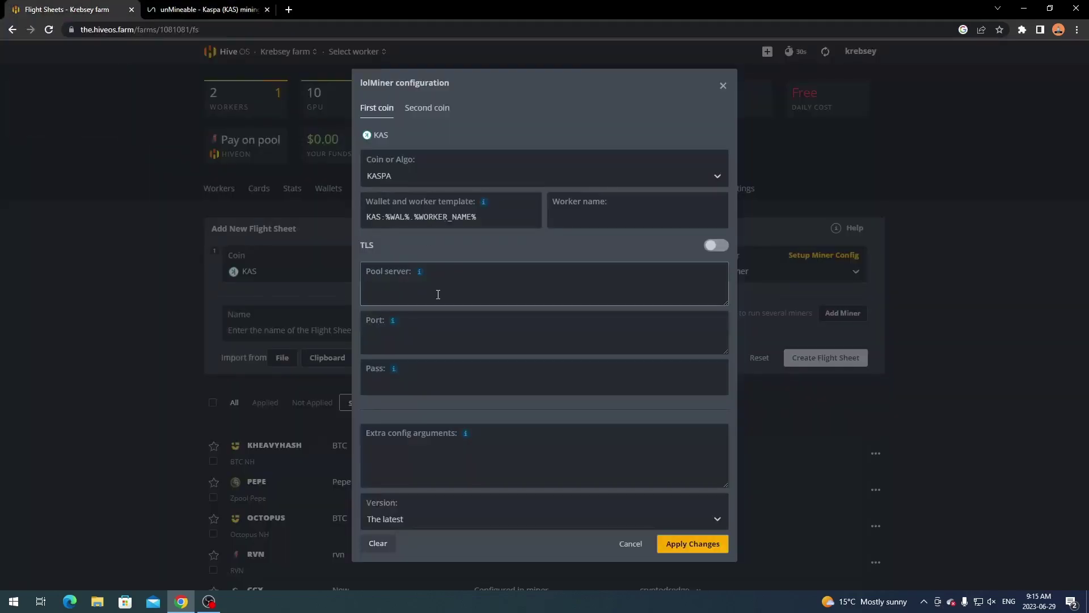
type("stratum+tcp://kheavyhash-us.unmineable.com:80")
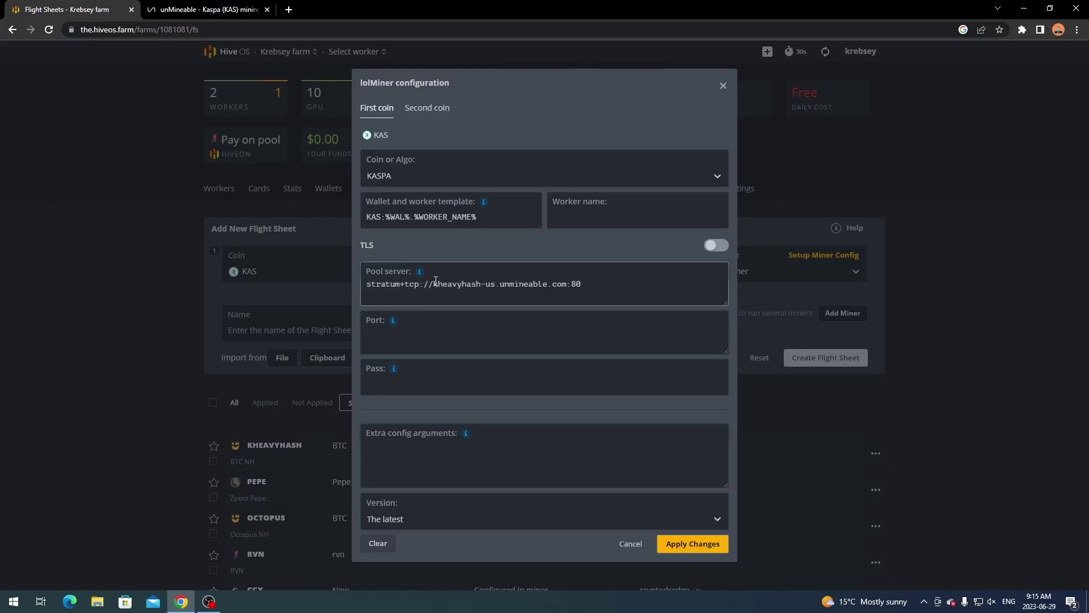
left_click_drag(436, 282, 364, 282)
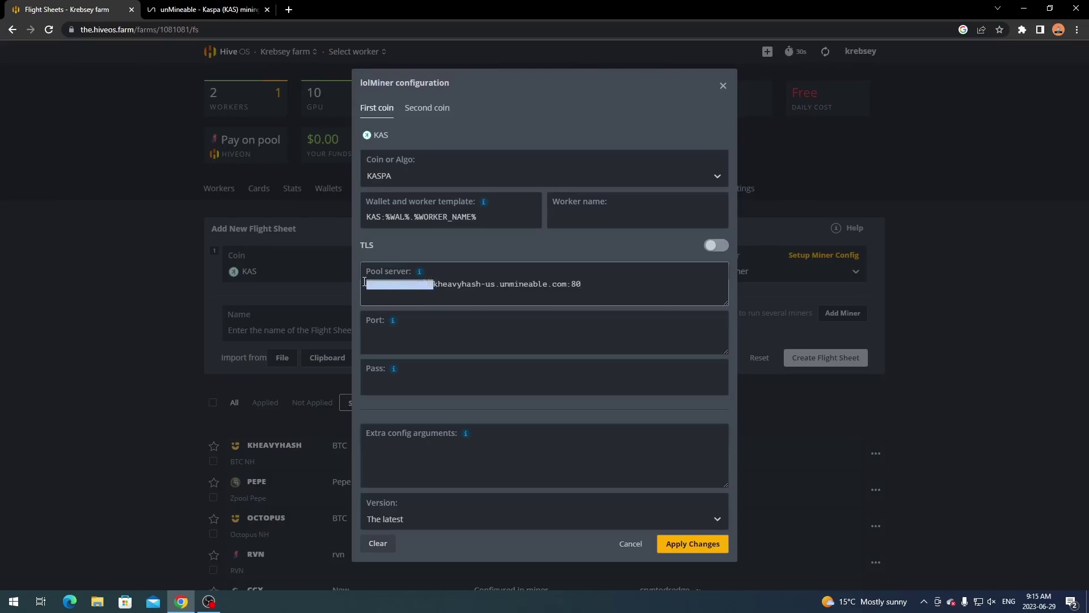
key("BackSpace")
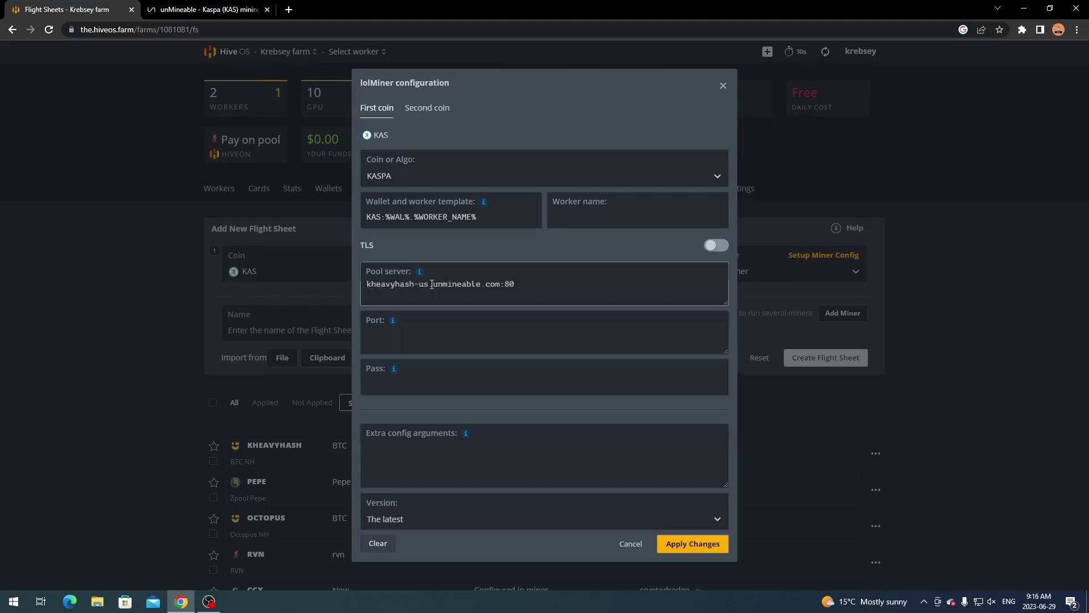
left_click_drag(500, 283, 525, 282)
key("BackSpace")
left_click(477, 339)
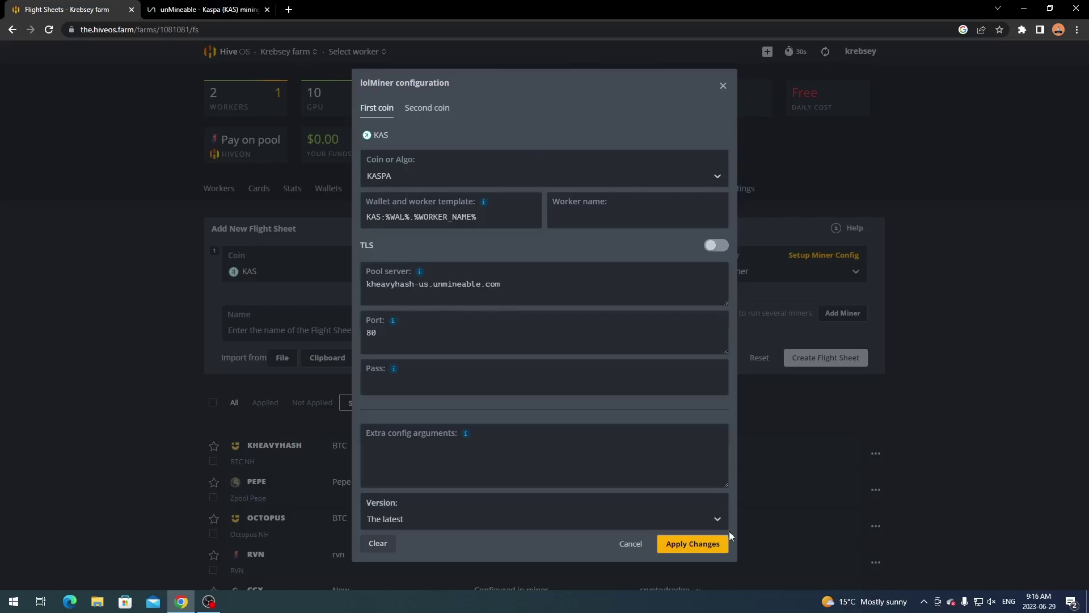
left_click(713, 546)
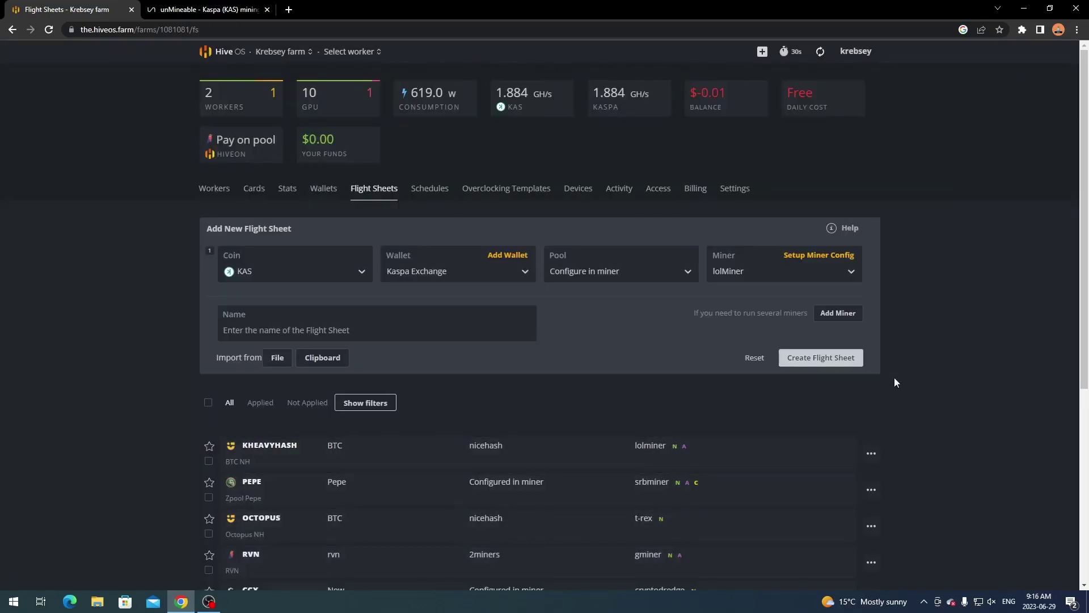
Step: Enter and clear a test flight sheet name, leaving the Name field empty
left_click(365, 325)
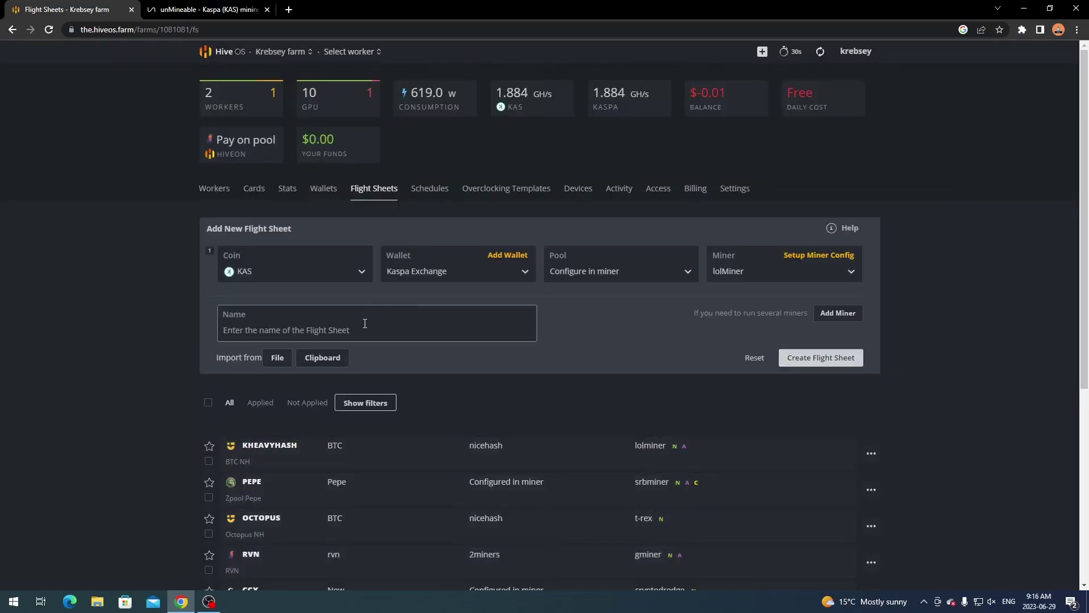
type("fgdfg")
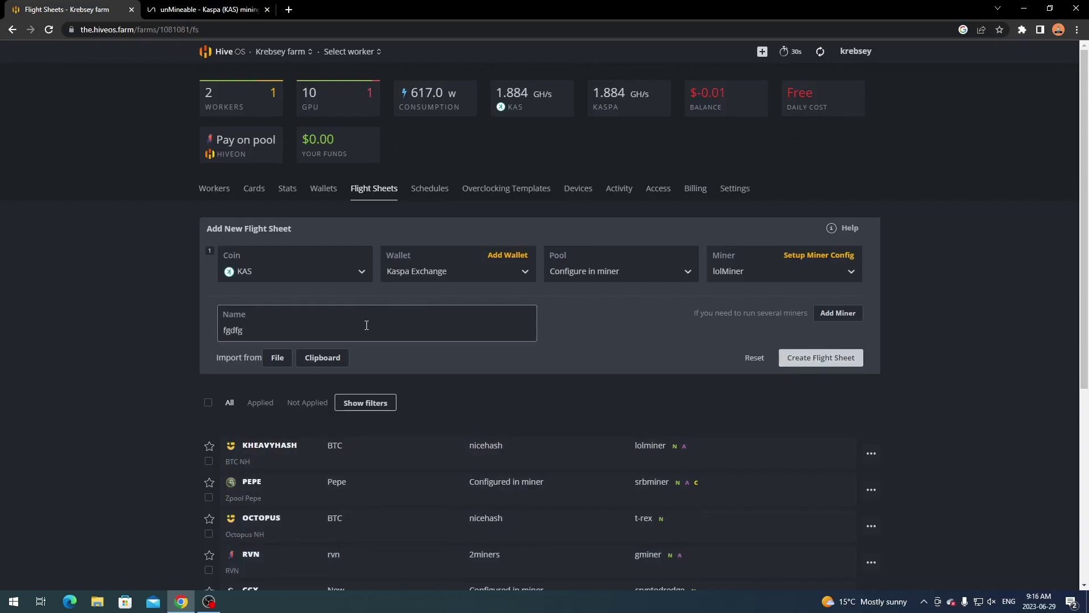
key("BackSpace")
key("BackSpace")
key("BackSpace")
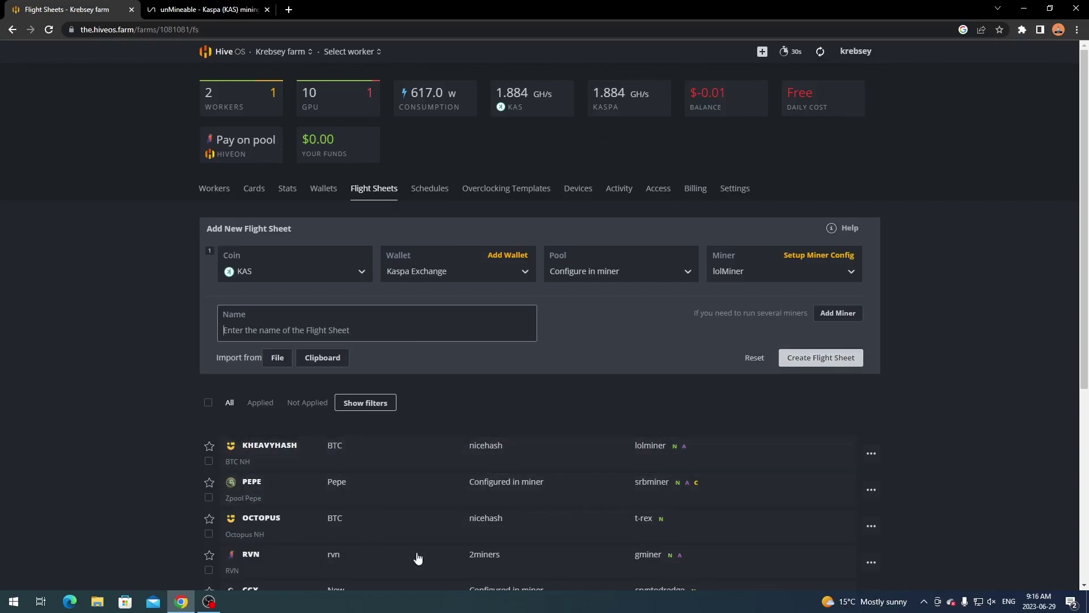
left_click(282, 52)
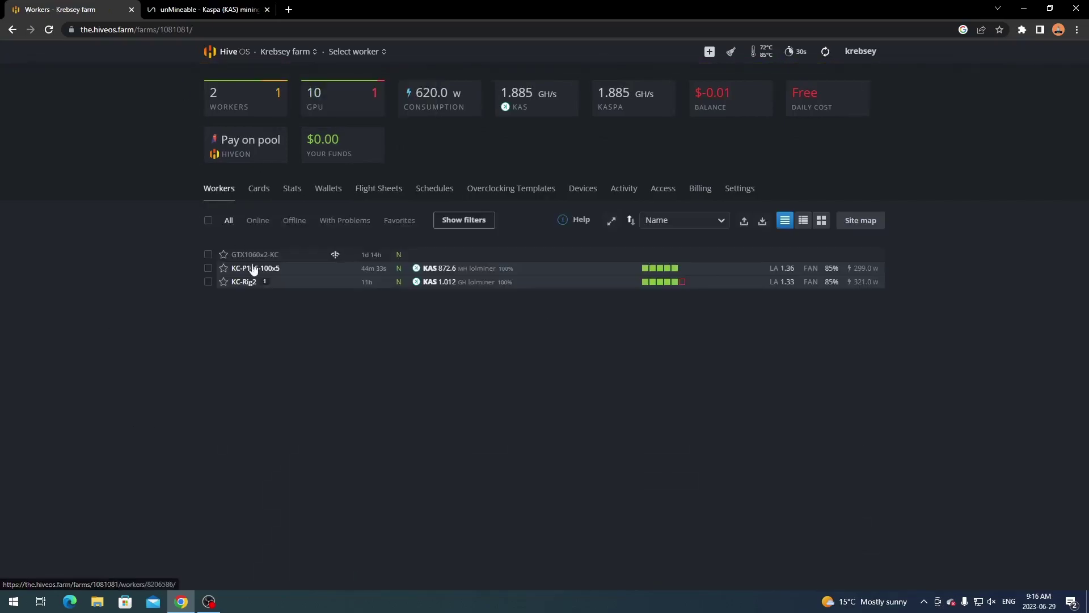
Step: Review the flight sheet applied to the KC-P106-100x5 worker
left_click(254, 271)
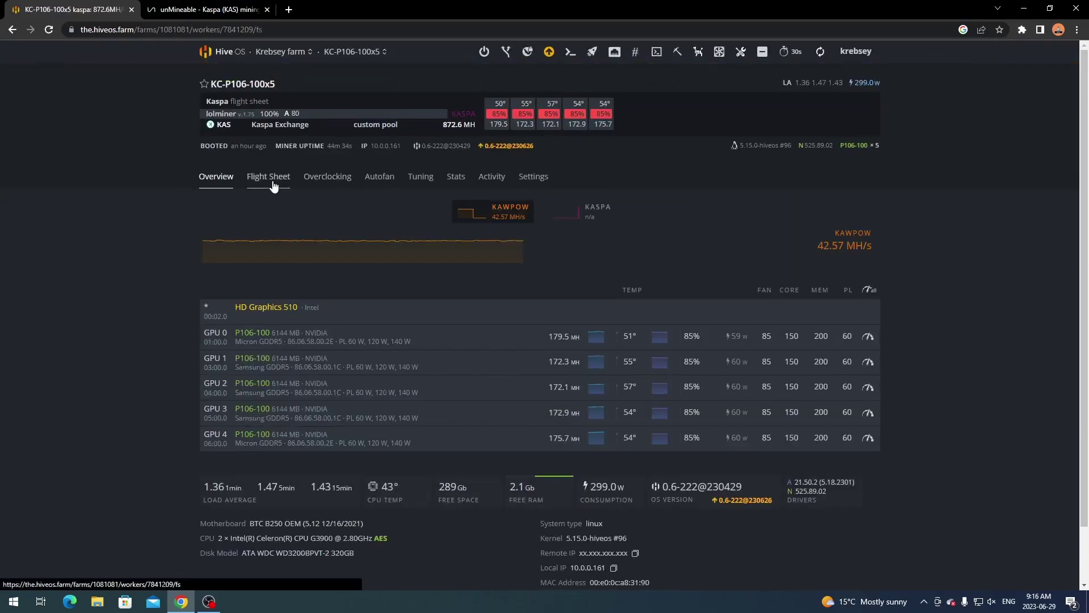
left_click(273, 176)
scroll(289, 391, "down", 5)
scroll(289, 391, "up", 5)
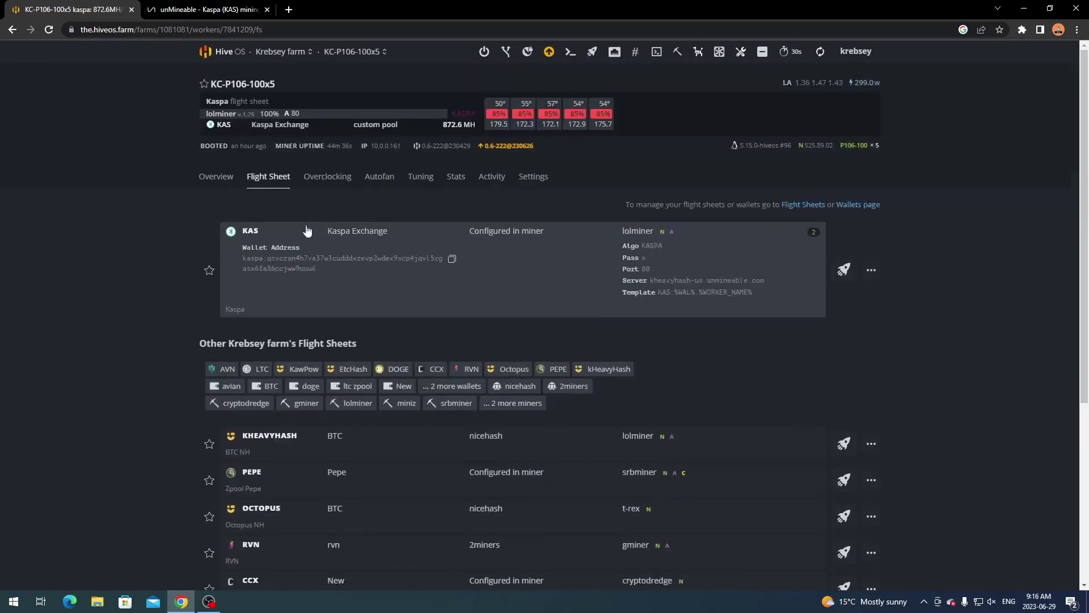
scroll(225, 284, "down", 2)
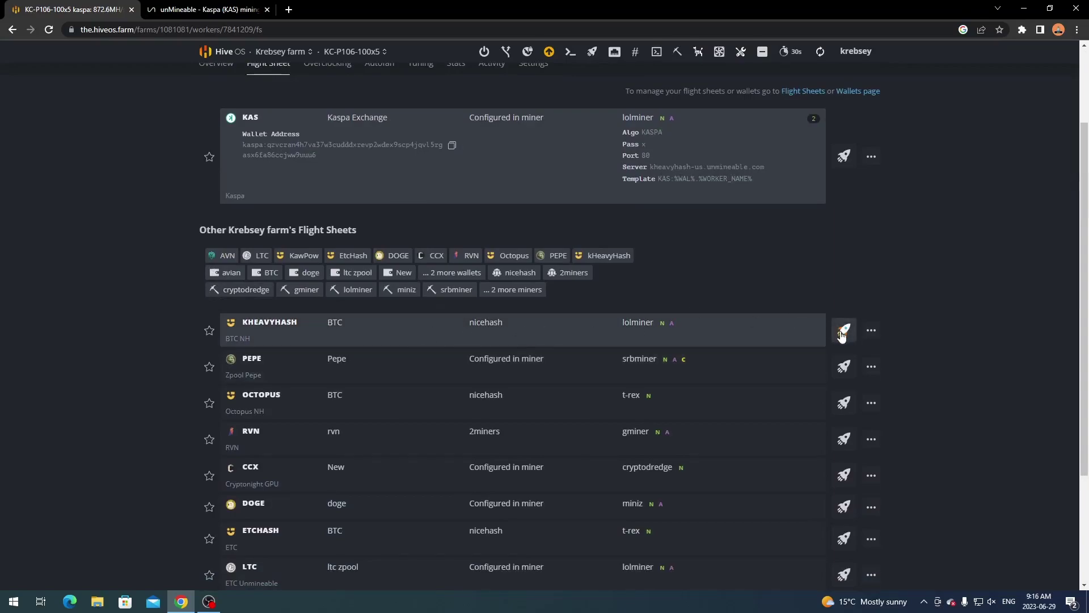
scroll(841, 328, "up", 2)
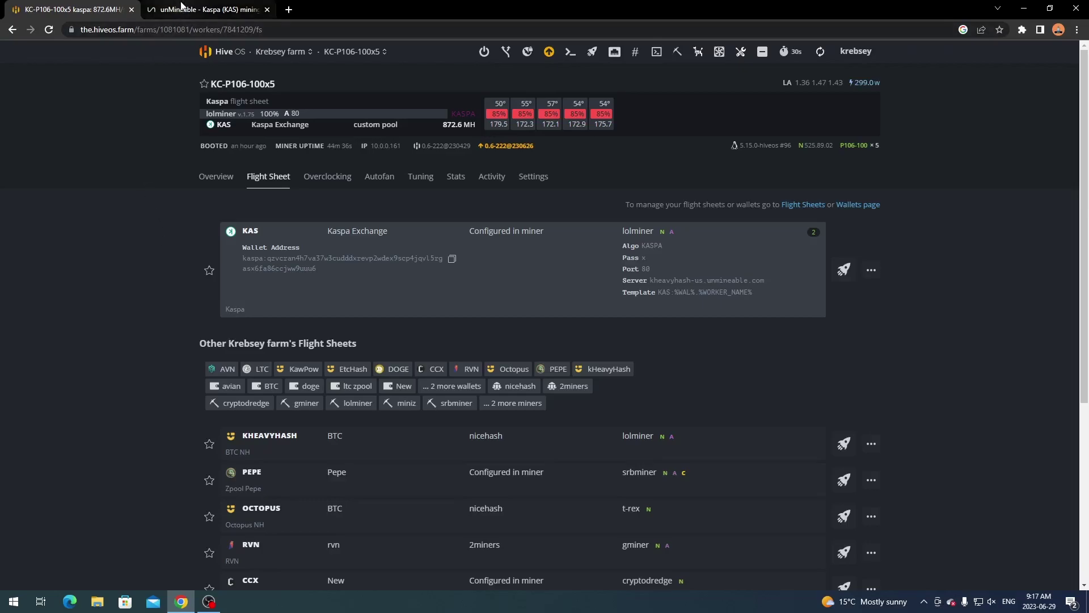
Step: Copy the KC-P106-100x5 worker's wallet address for use on unMineable
left_click_drag(242, 258, 317, 273)
right_click(299, 262)
left_click(318, 271)
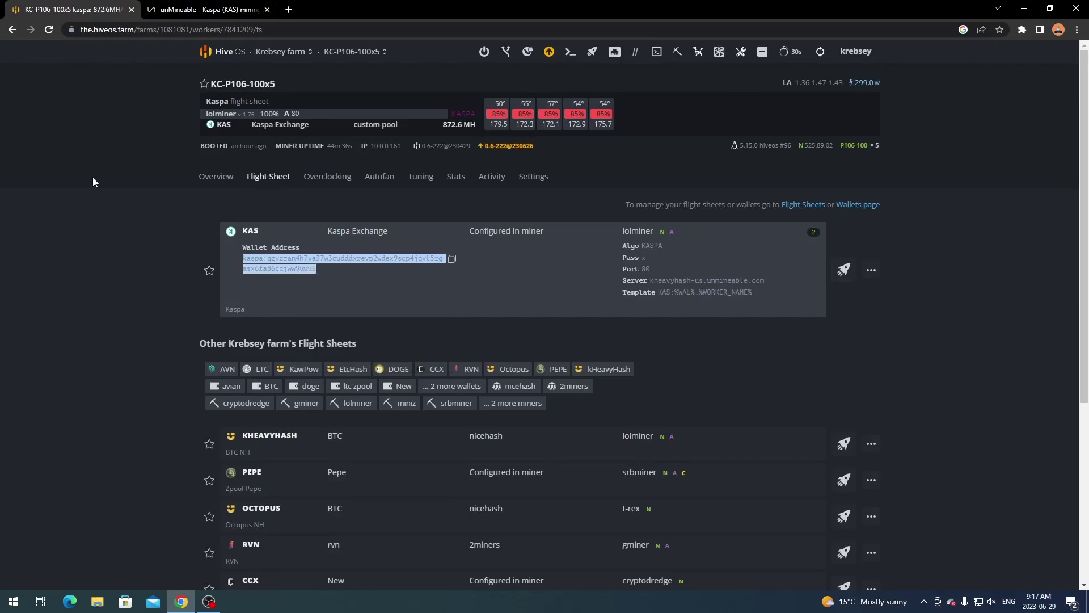
left_click(93, 182)
left_click(207, 9)
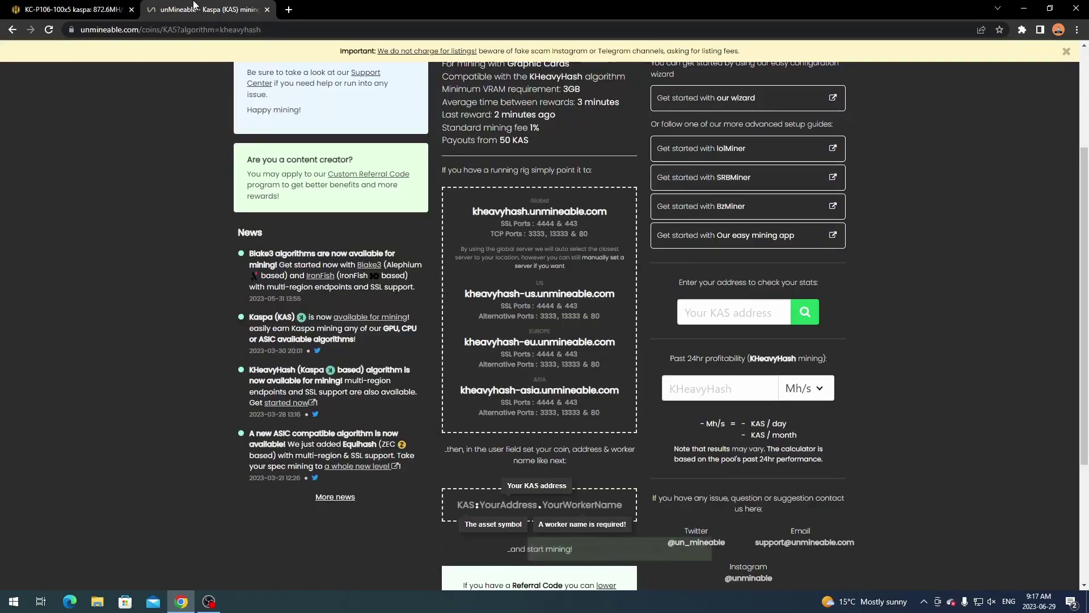
Step: Look up the pasted KAS address on unMineable and review its three KHeavyHash workers and speeds
left_click(709, 310)
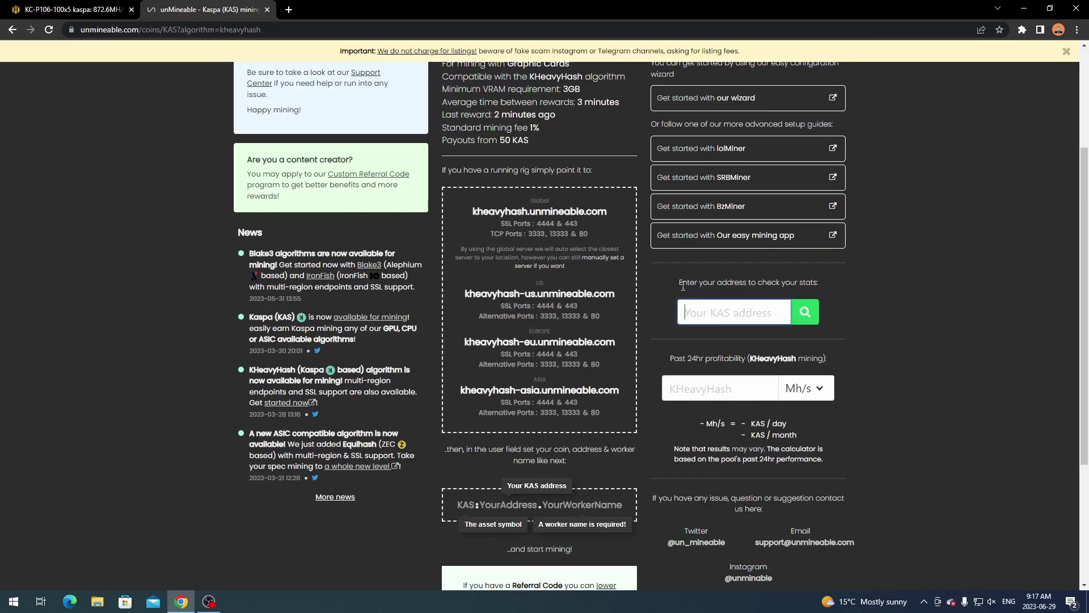
key("ctrl+v")
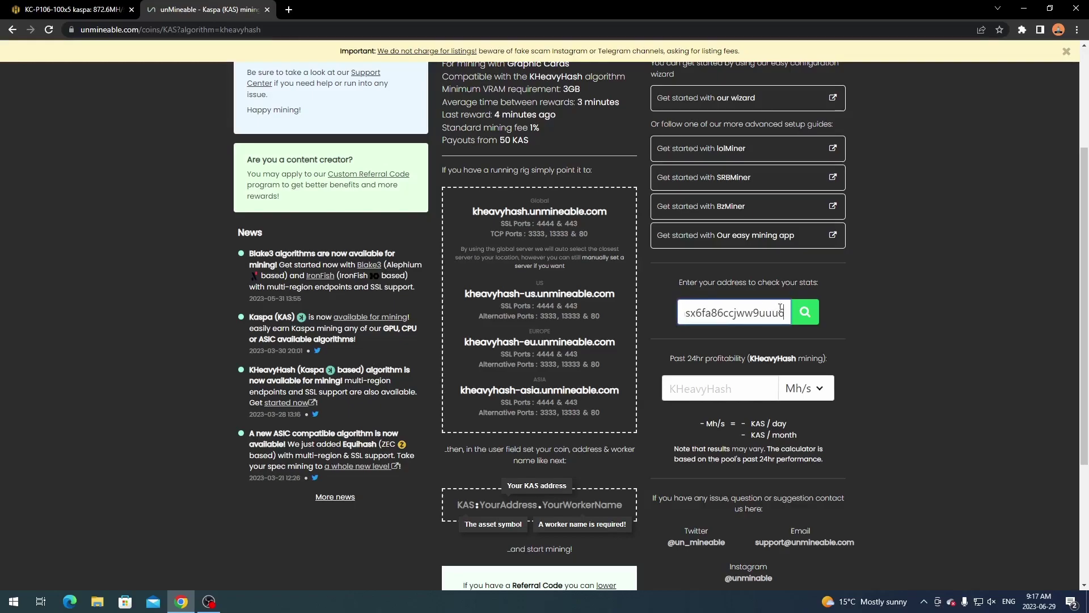
left_click(805, 311)
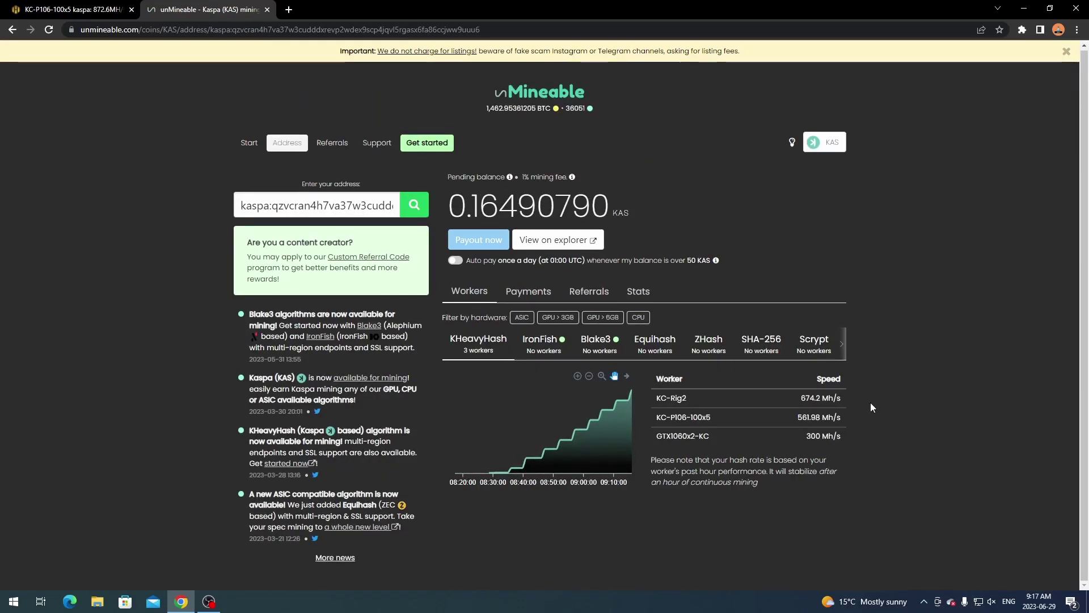
left_click_drag(835, 438, 657, 394)
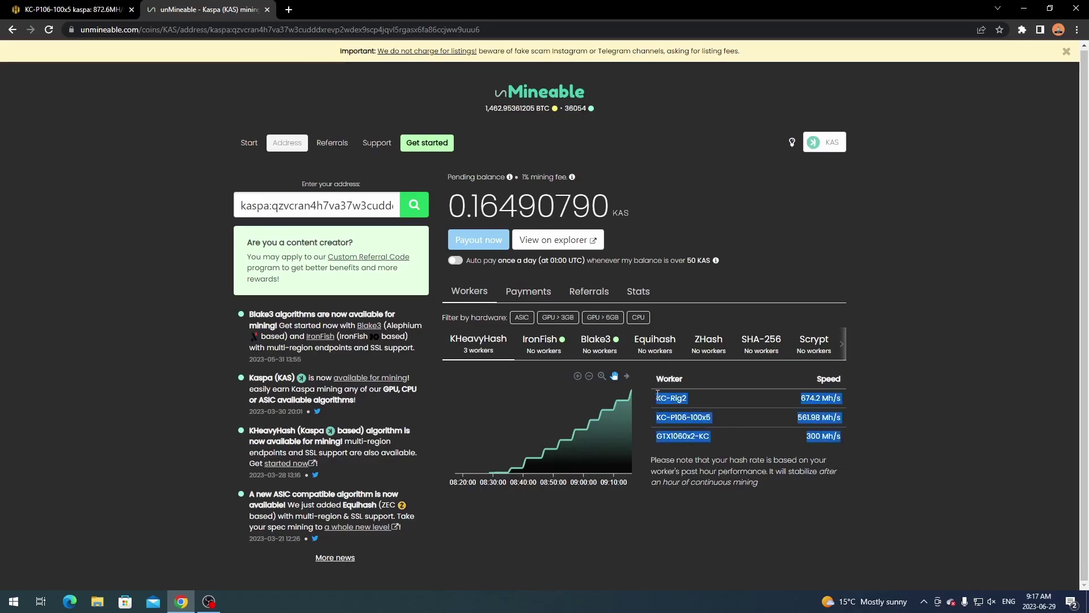
left_click(883, 416)
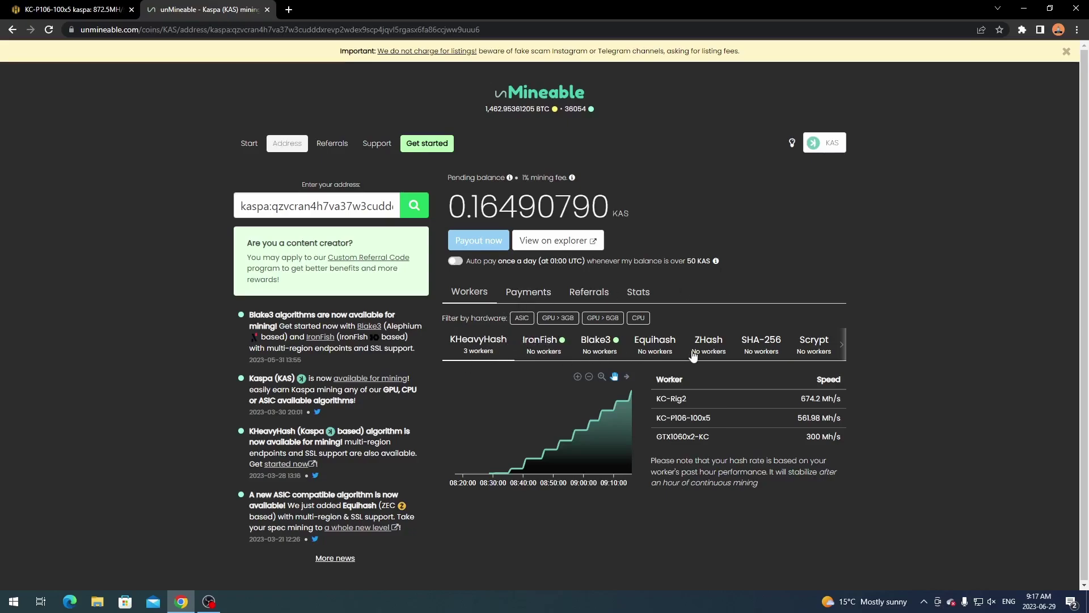
mouse_move(471, 242)
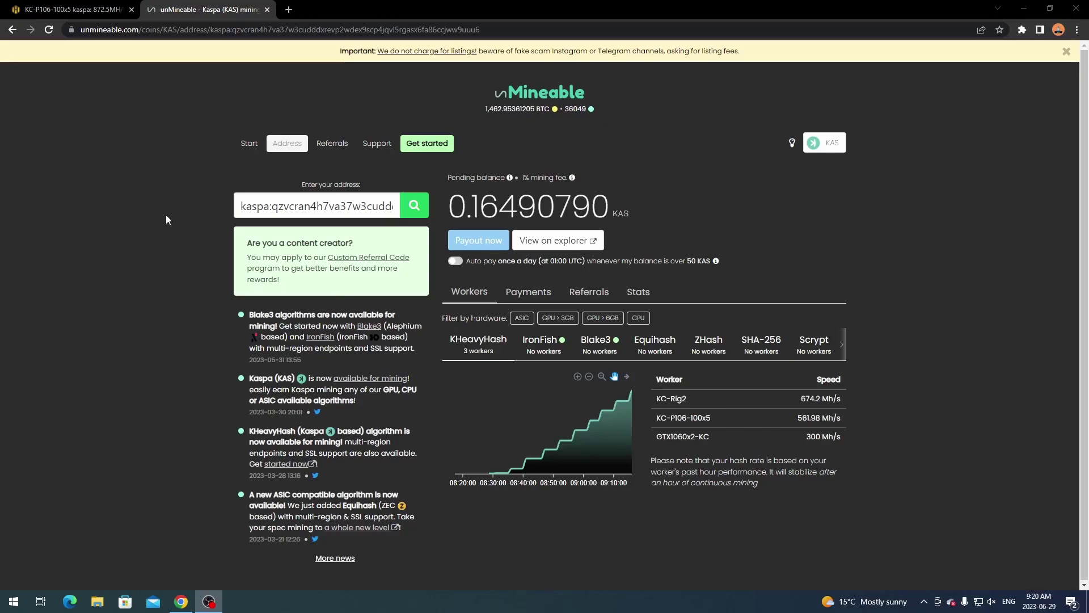
key("ctrl+Tab")
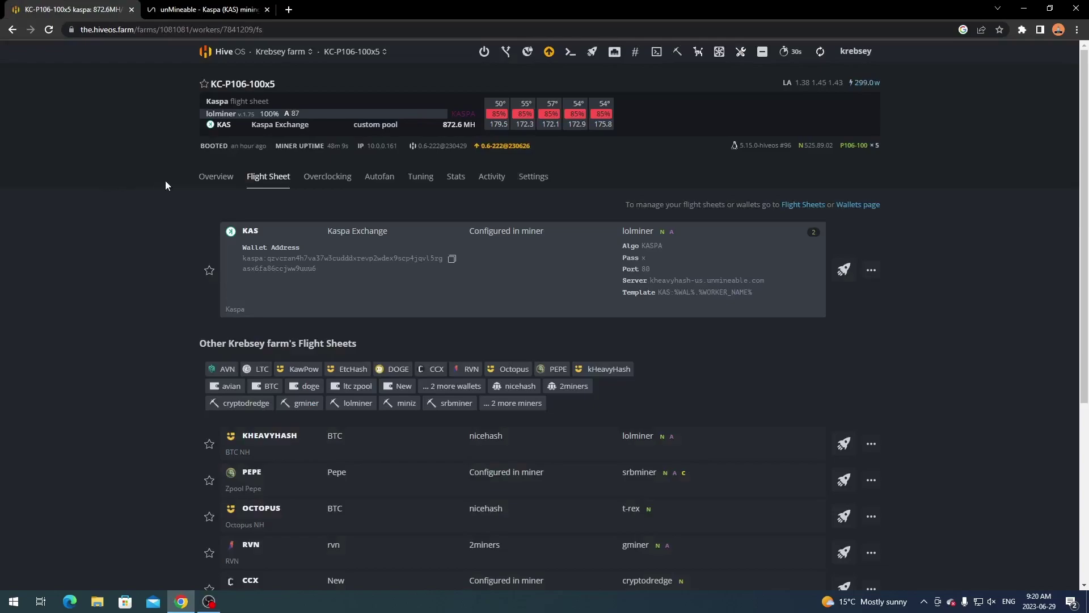
Step: Show the KC-P106-100x5 rig's Overview with its five P106-100 GPU hashrates
left_click(215, 176)
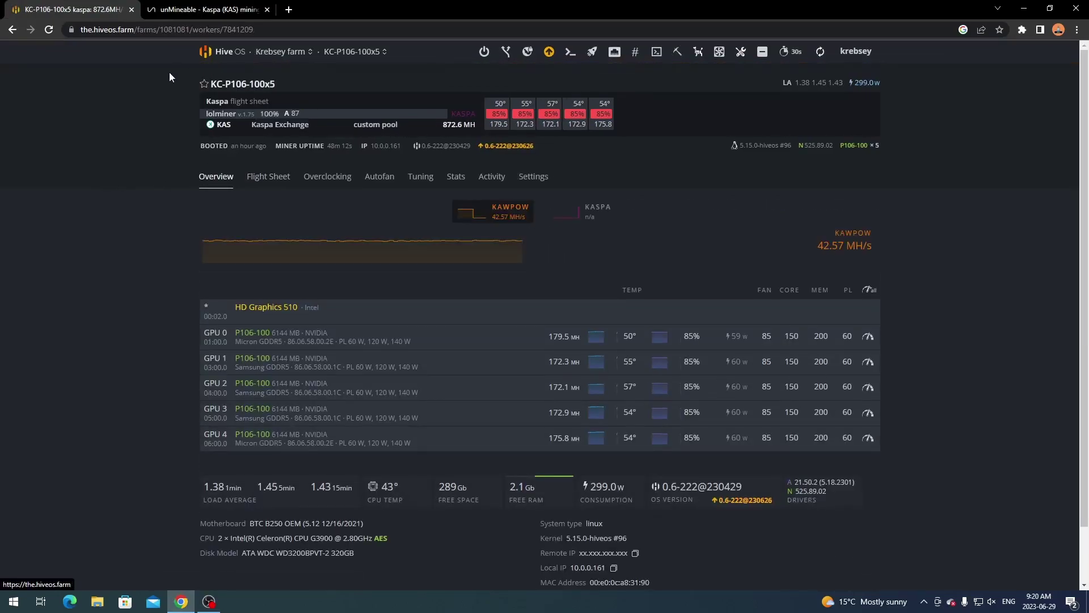